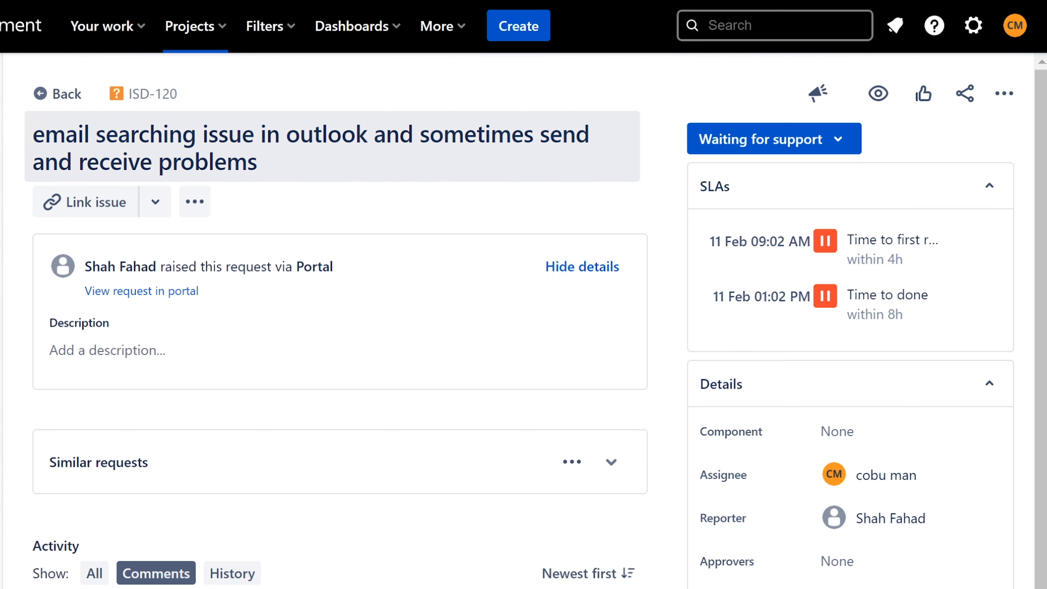
Examine the summary of ticket ISD-120 about email searching and send and receive problems in Outlook
drag(33, 134, 415, 156)
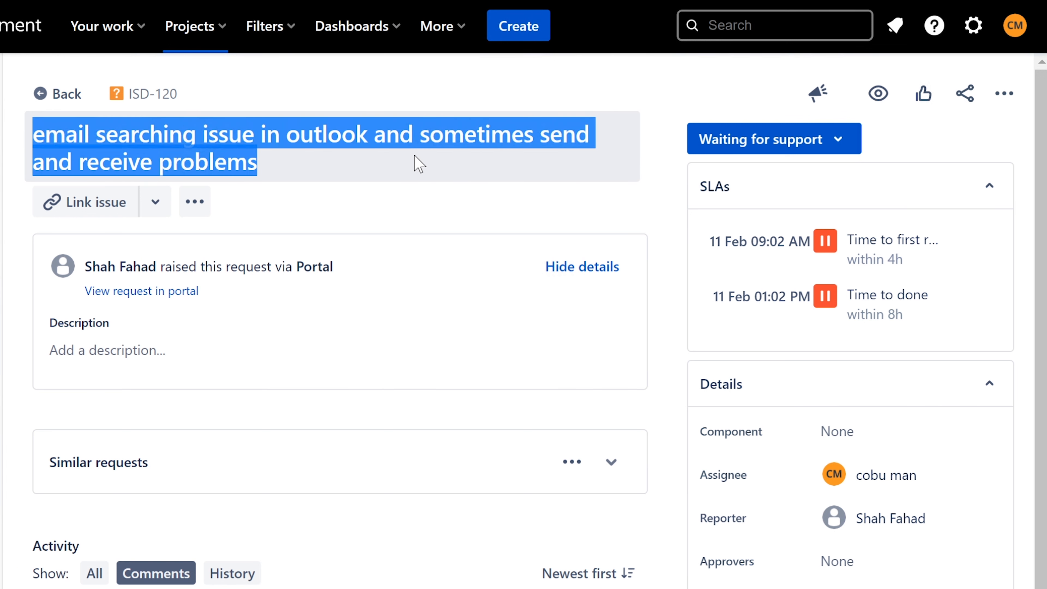
click(312, 169)
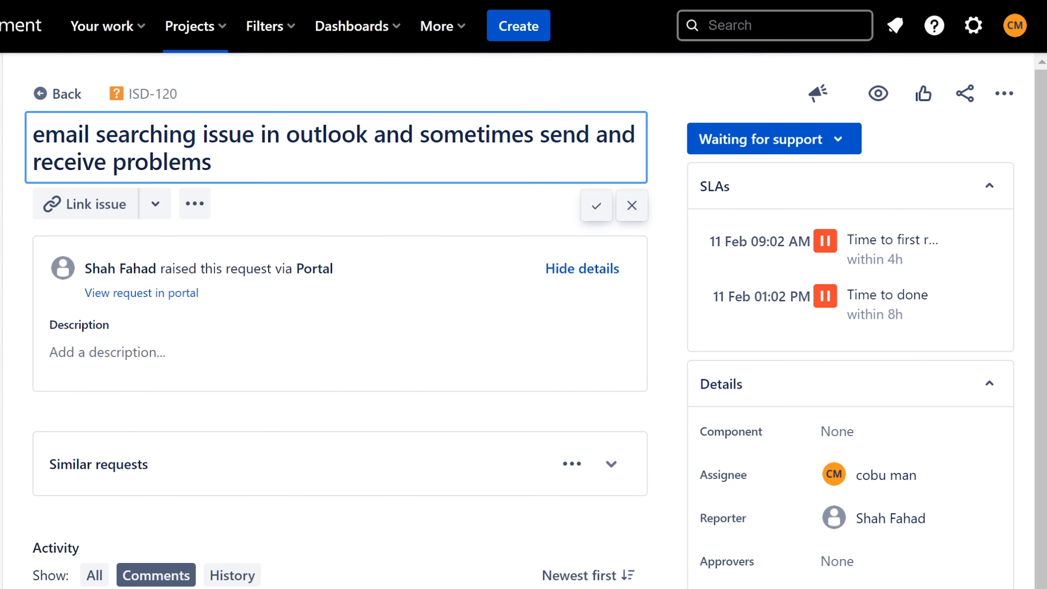
click(254, 135)
drag(106, 134, 368, 134)
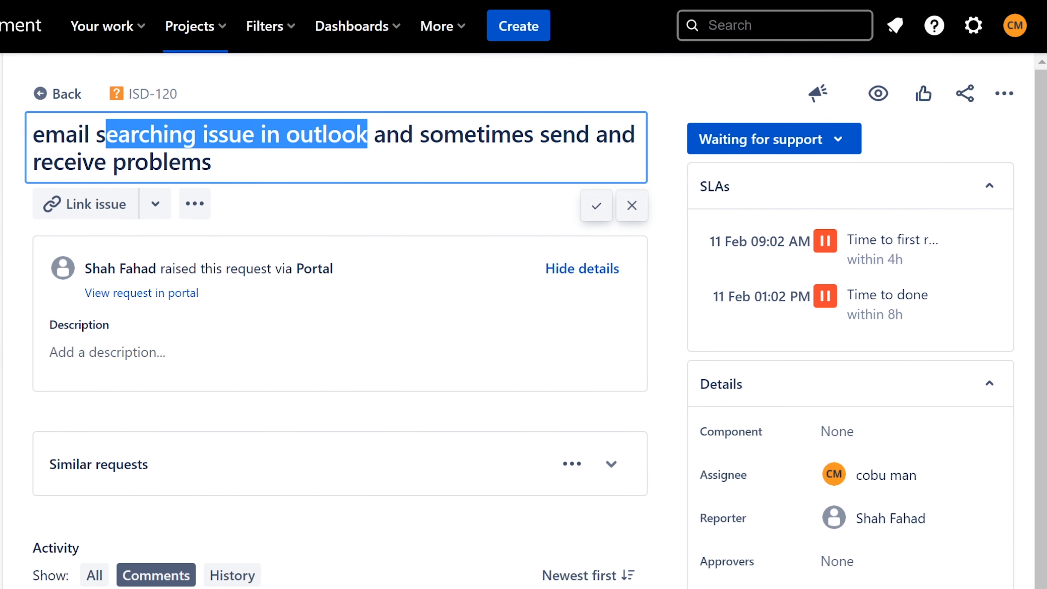
click(367, 134)
click(211, 161)
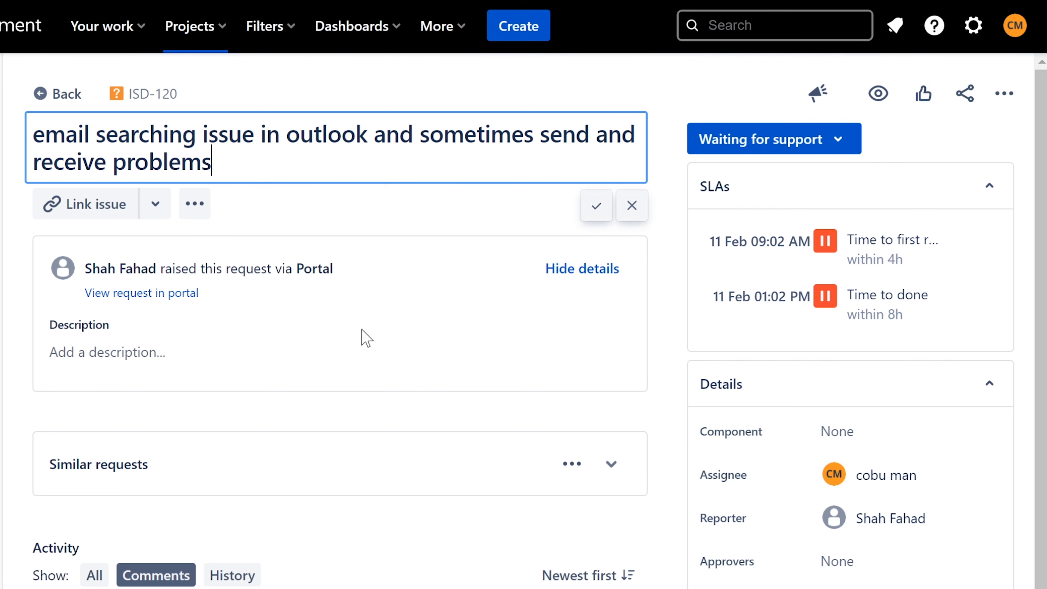
key(Return)
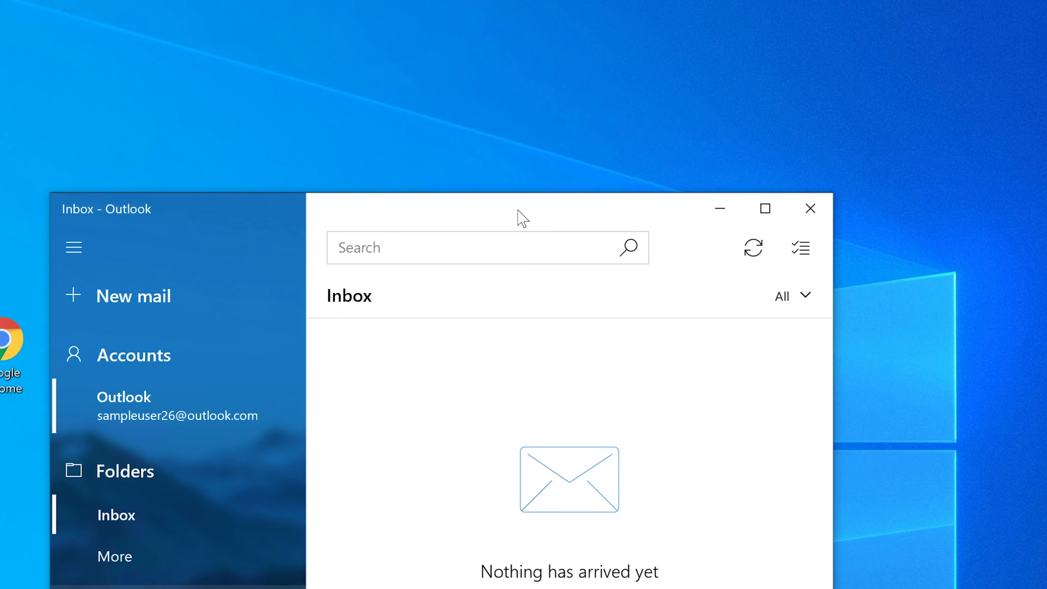
Check the Outlook inbox window against the send and receive problems described in the ticket summary
drag(518, 210, 474, 68)
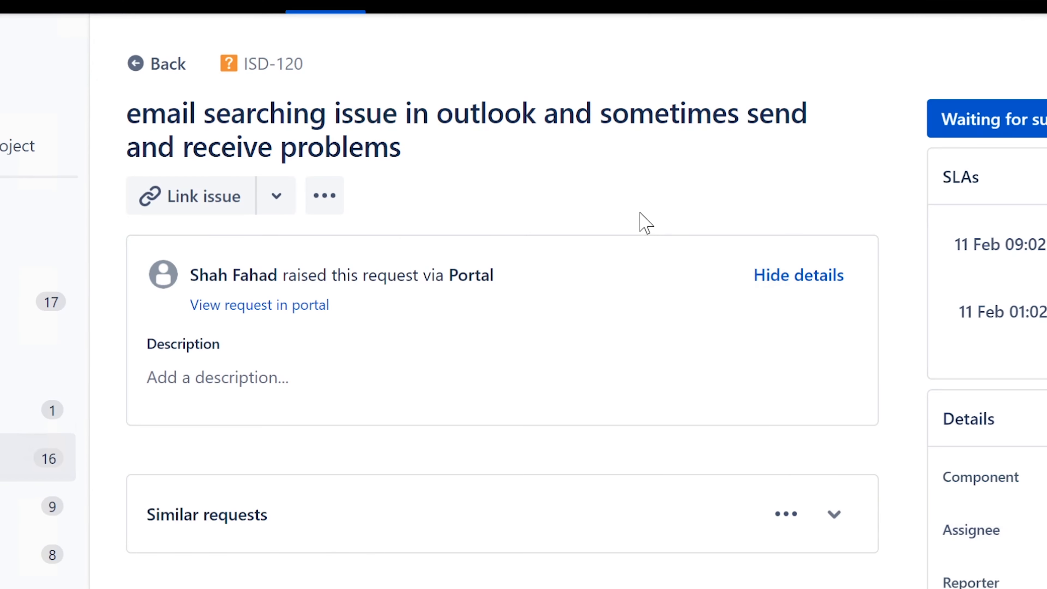
drag(575, 114, 868, 156)
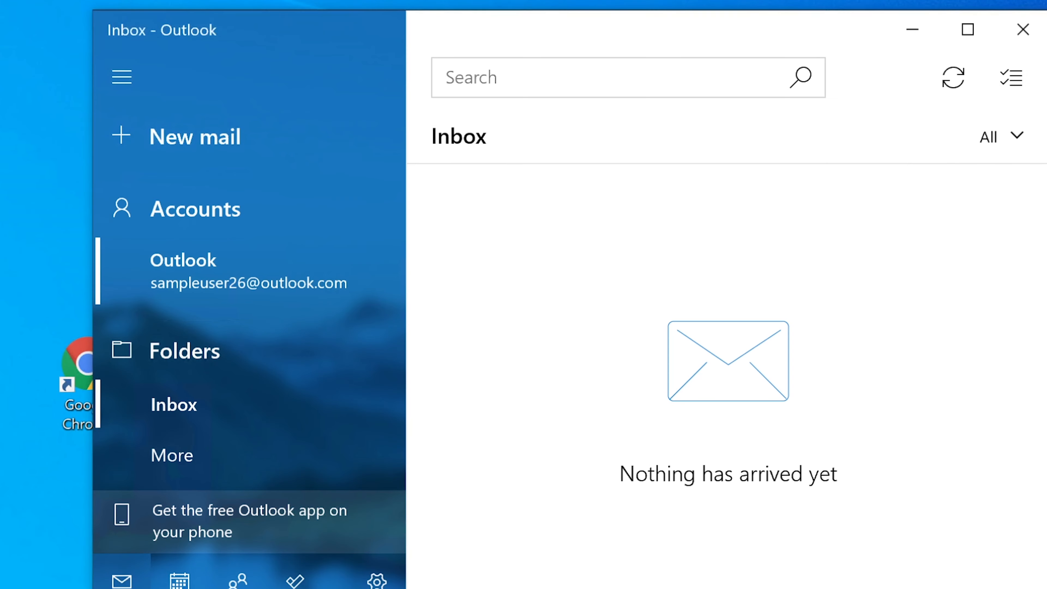
drag(549, 42, 544, 138)
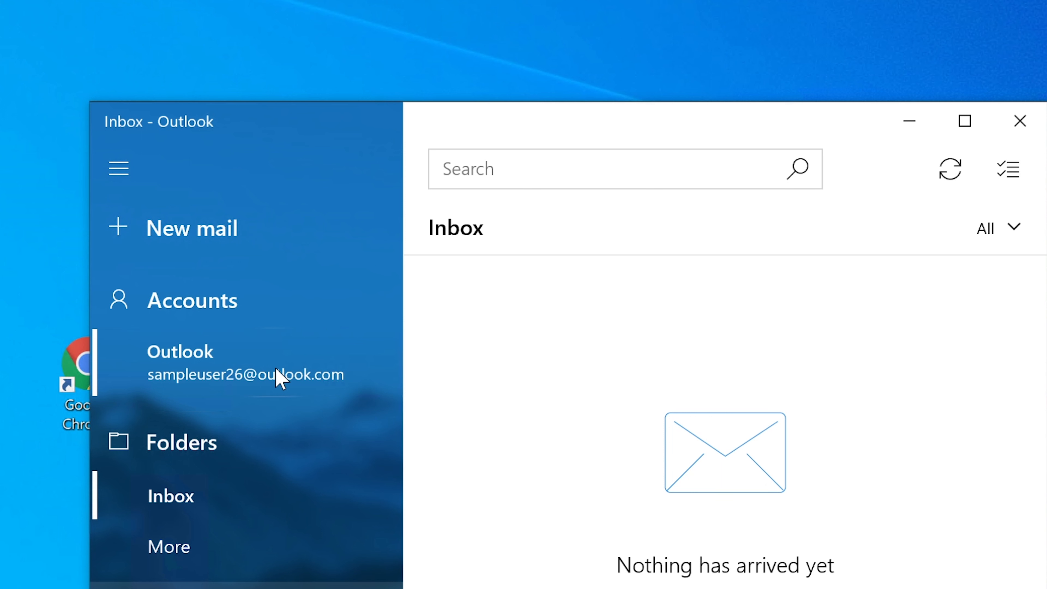
drag(561, 122, 610, 107)
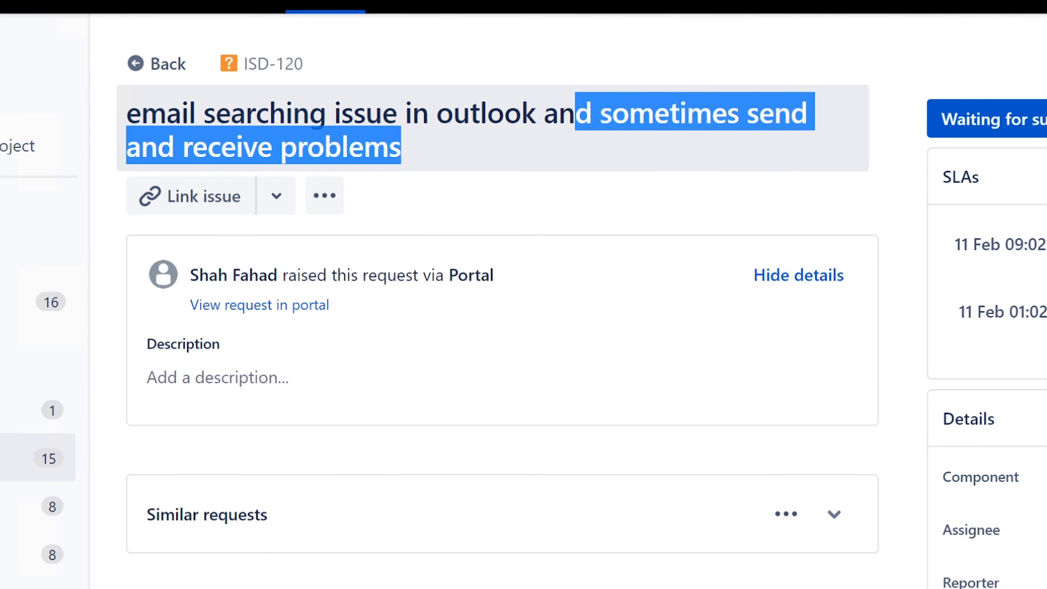
Reread the ticket summary, separating the send and receive problem from the Outlook email searching issue
click(498, 129)
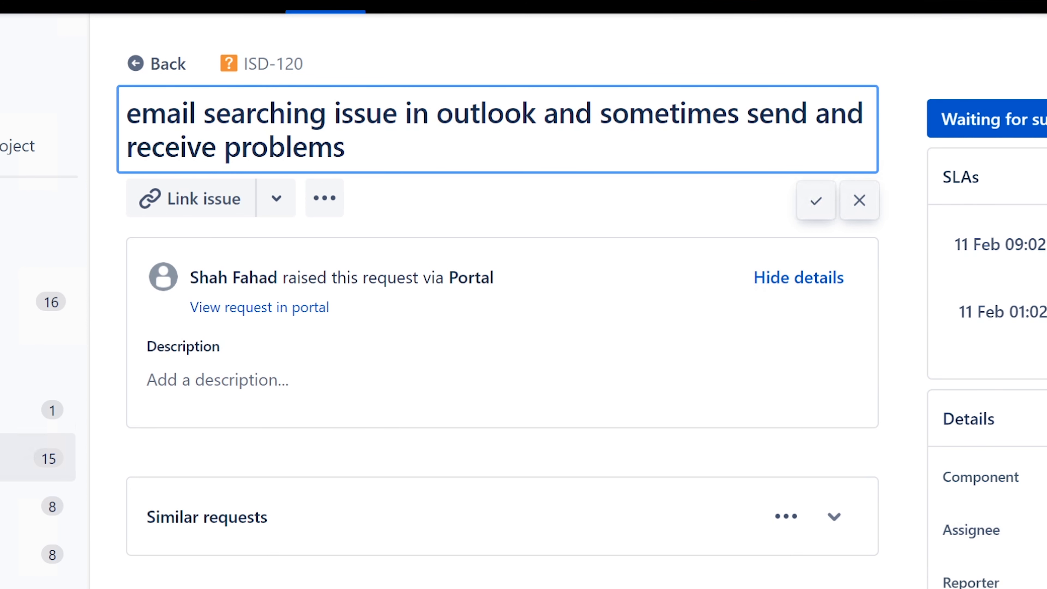
drag(599, 114, 345, 146)
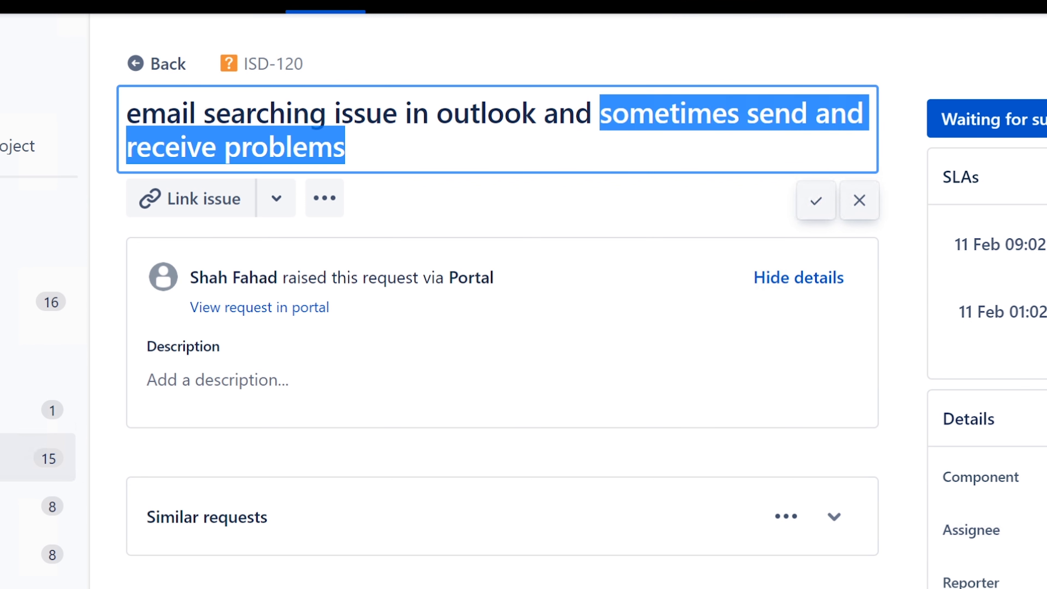
click(727, 114)
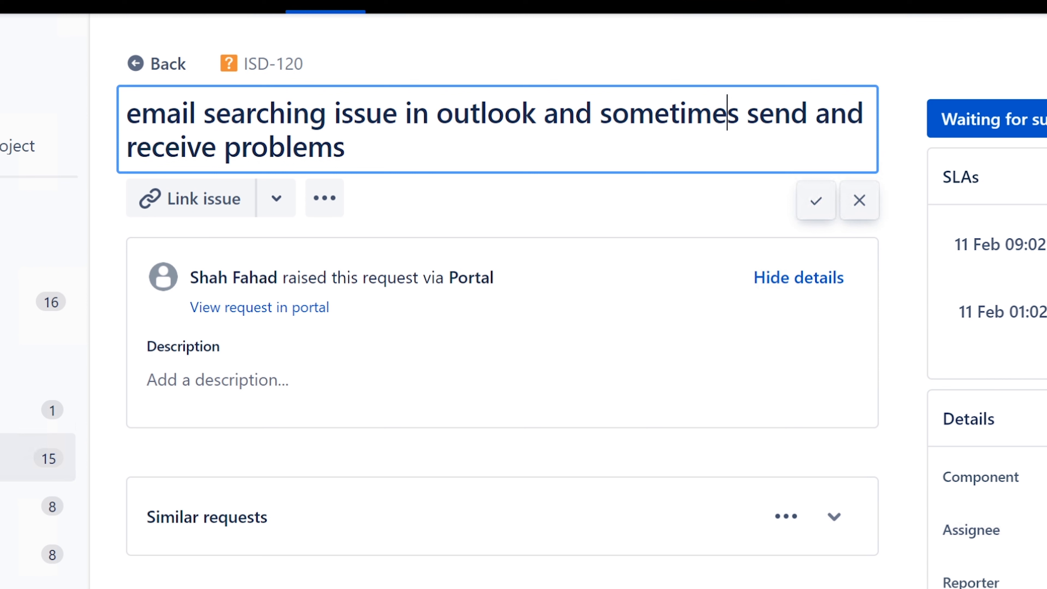
drag(126, 114, 536, 113)
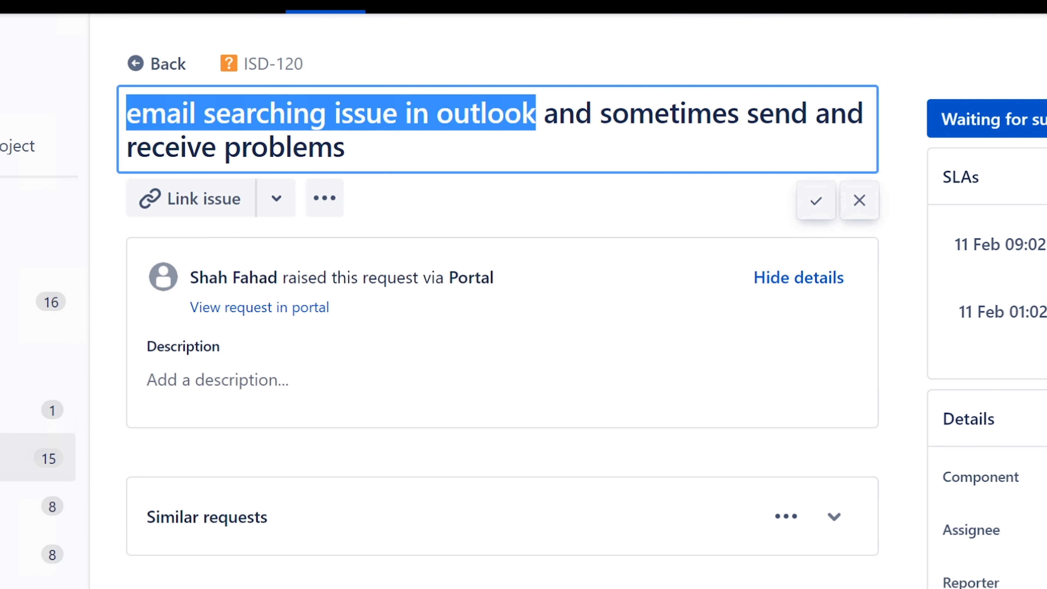
click(543, 112)
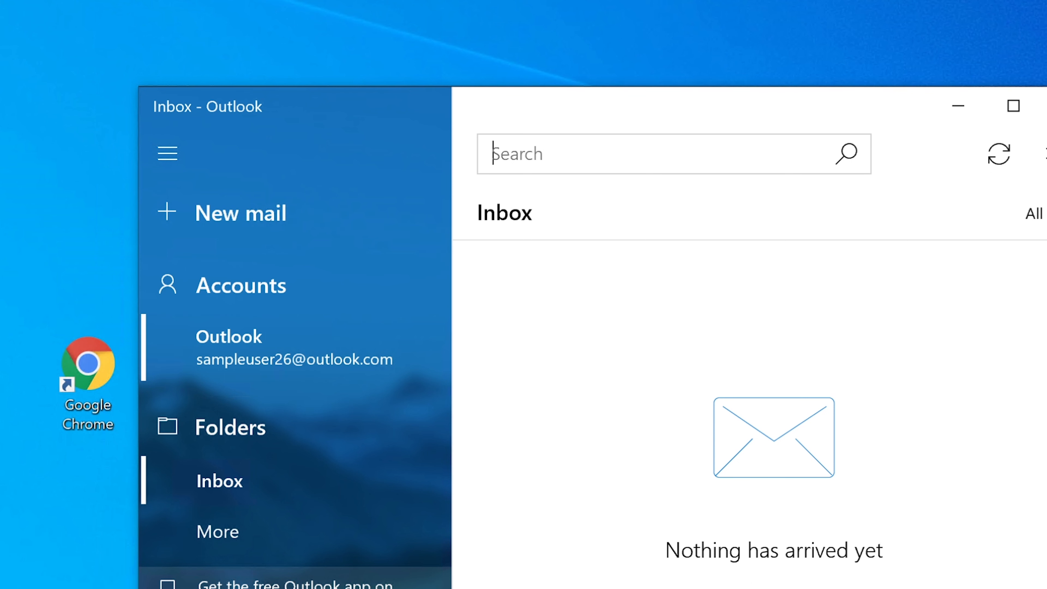
Test mail searching in the Outlook mailbox with the term "search"
text(search)
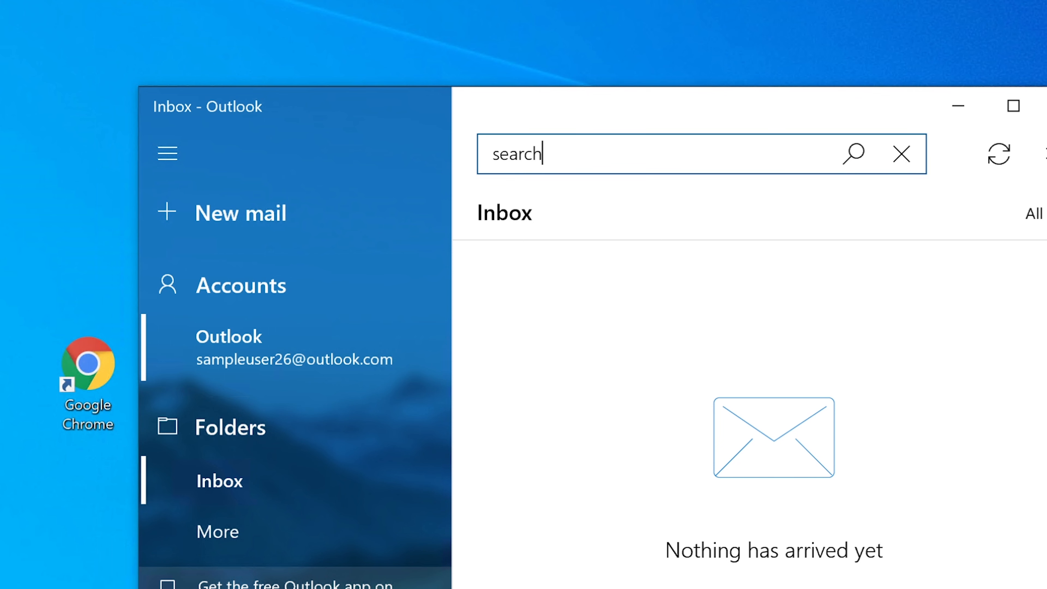
key(Return)
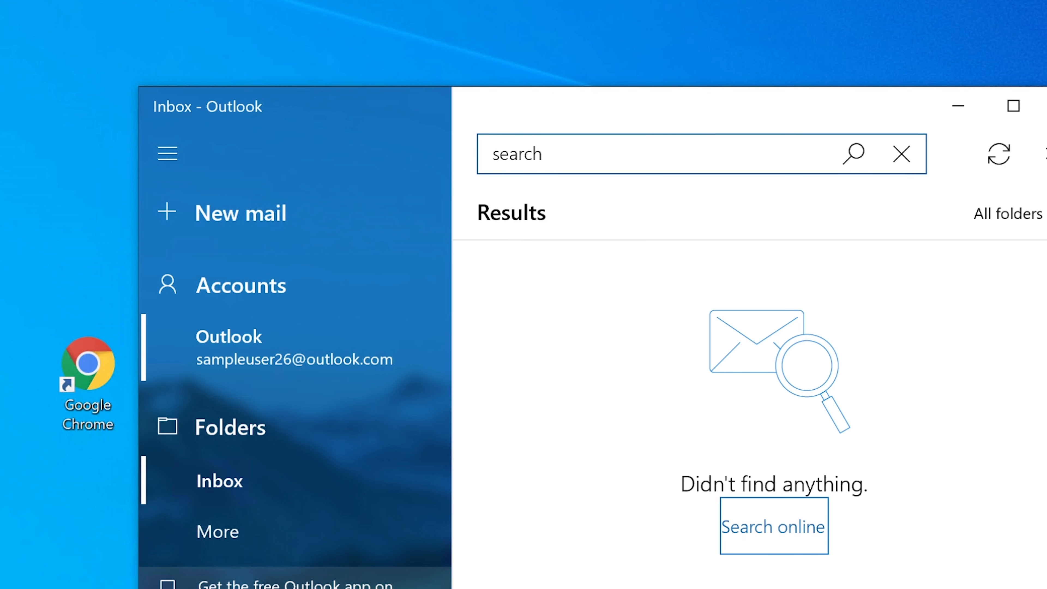
key(Tab)
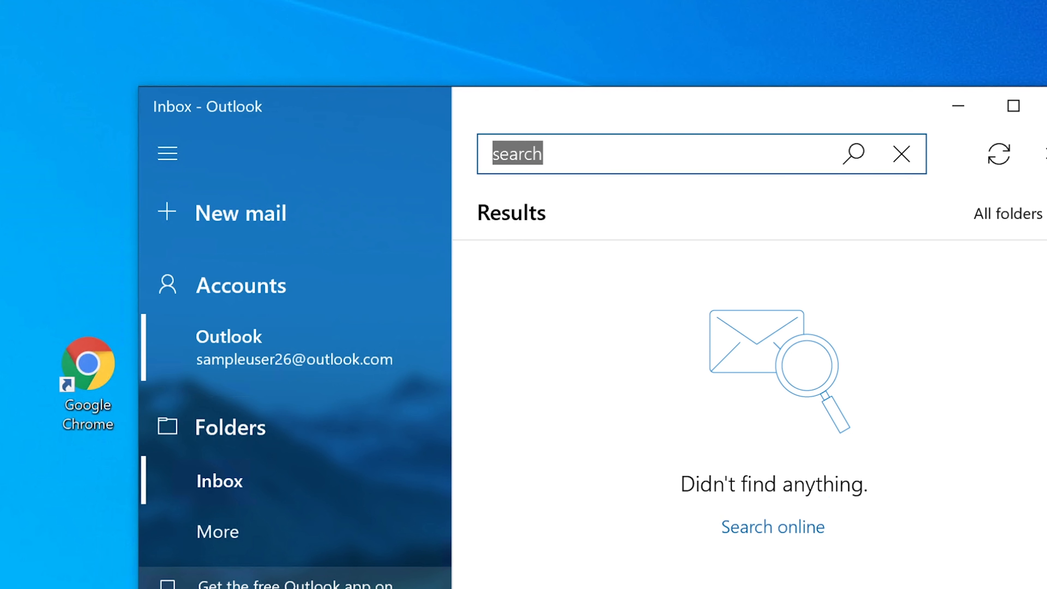
key(Right)
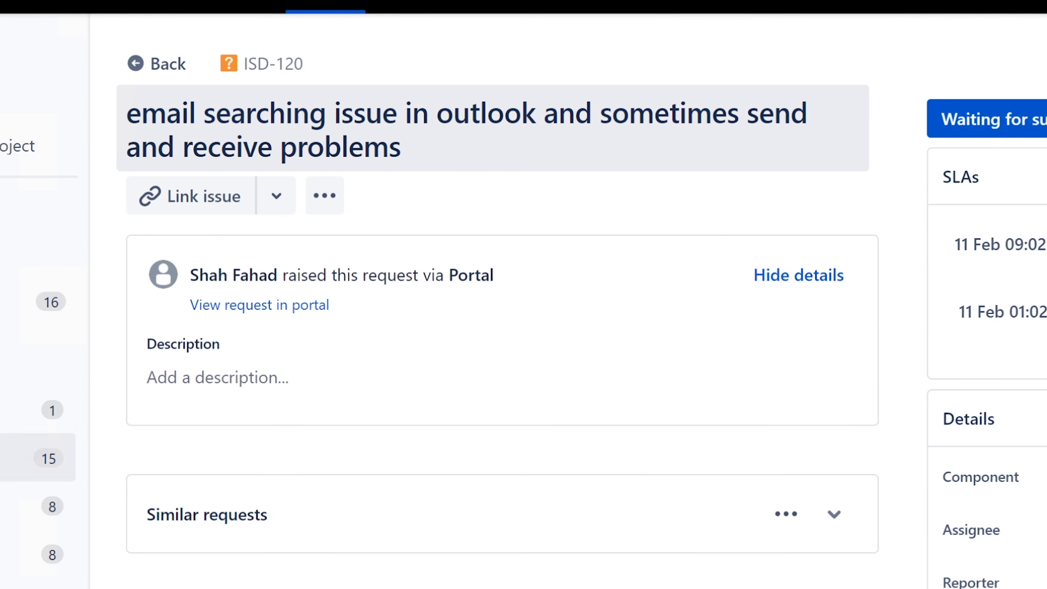
Review the send and receive part of the ticket summary and open Command Prompt, placing its window below the summary
drag(600, 113, 804, 142)
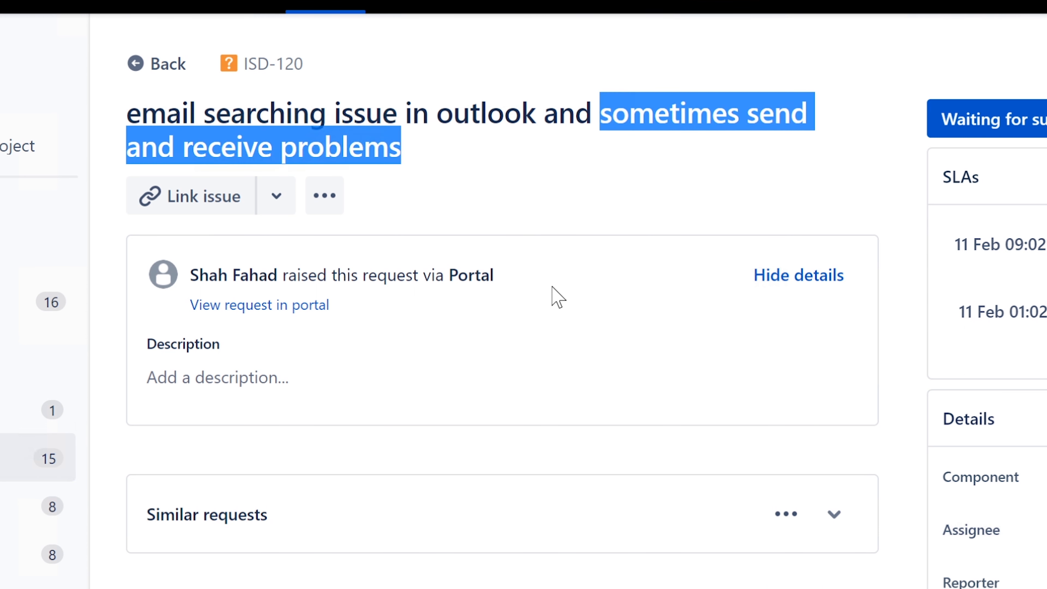
click(549, 297)
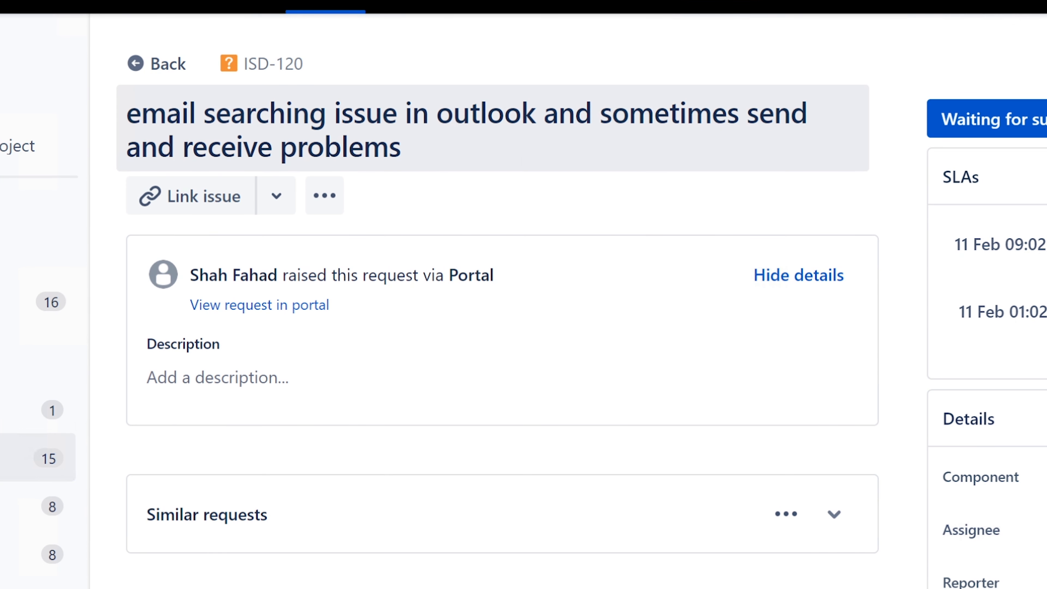
key(super+s)
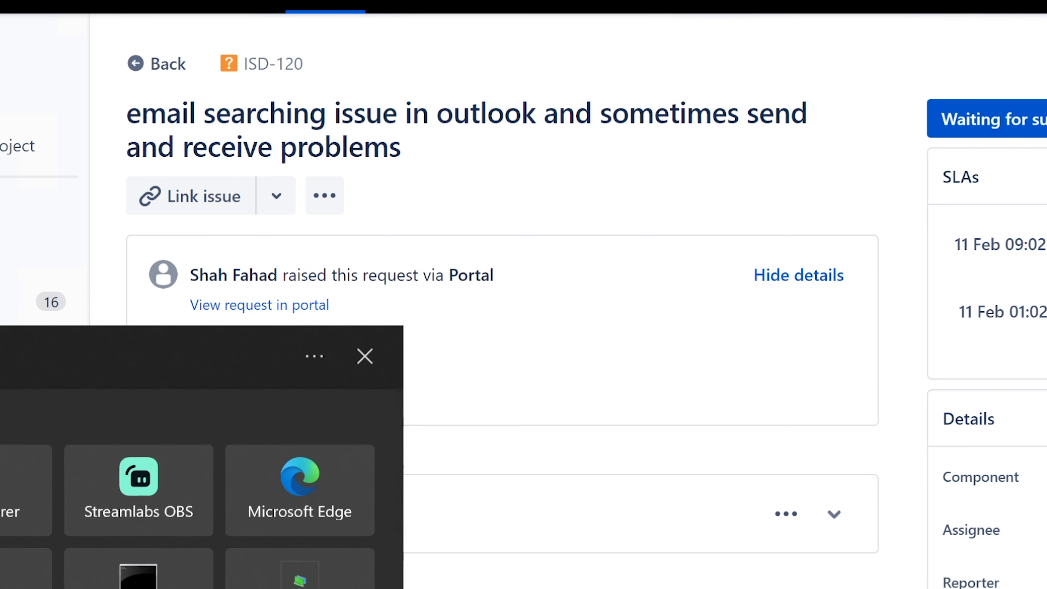
text(cmd)
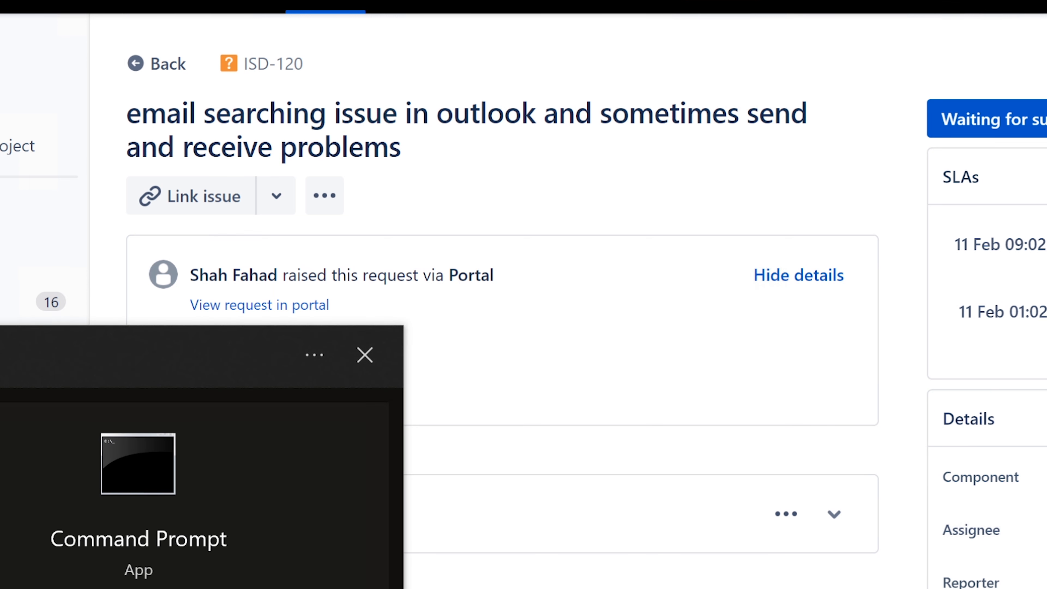
key(Return)
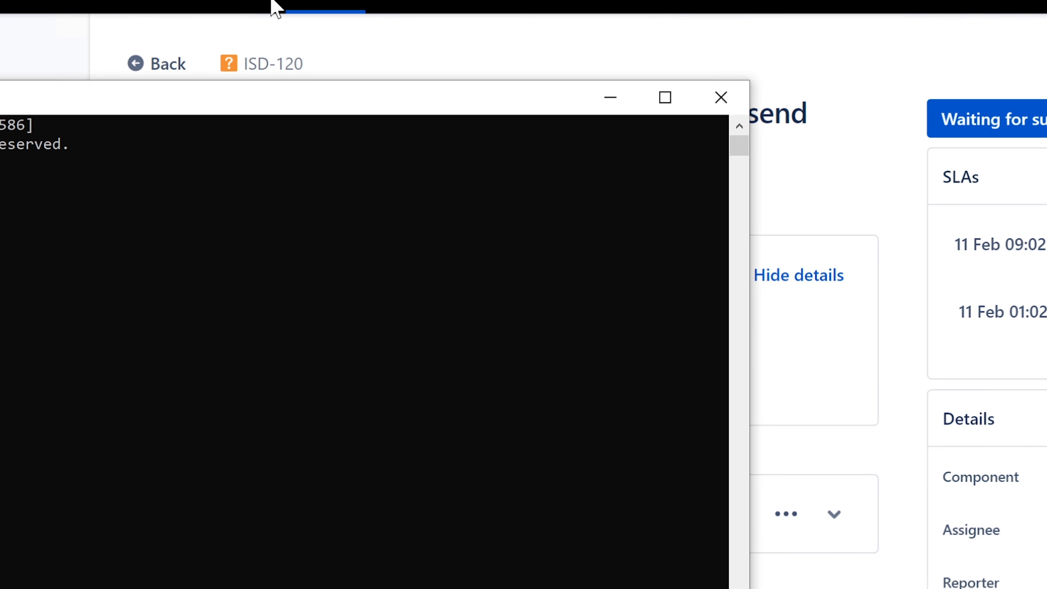
drag(244, 97, 834, 300)
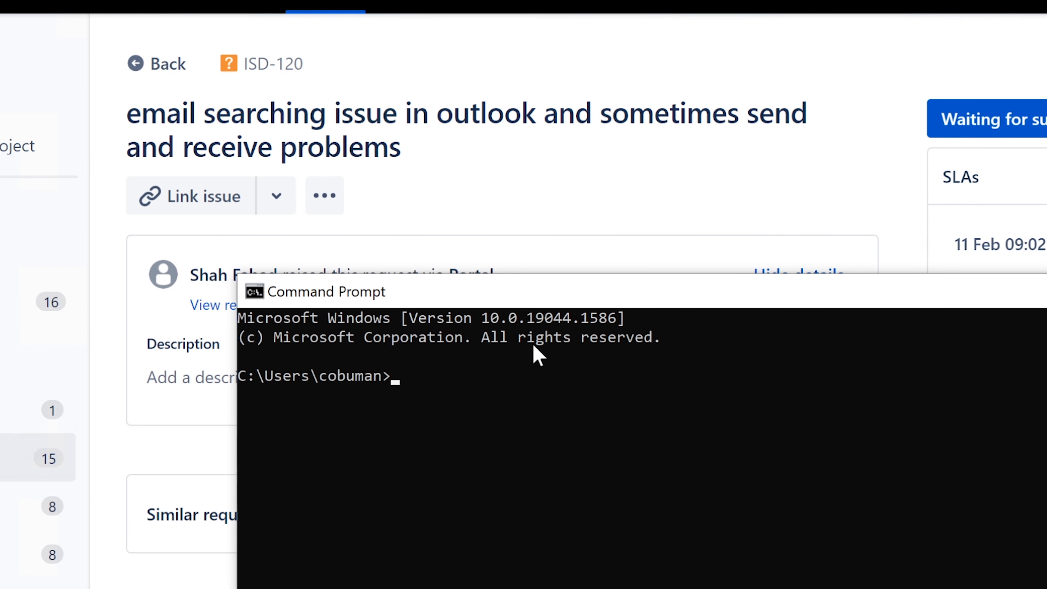
Ping the Exchange server using the host name exchangeservname.com
text(ping exchangeservnam)
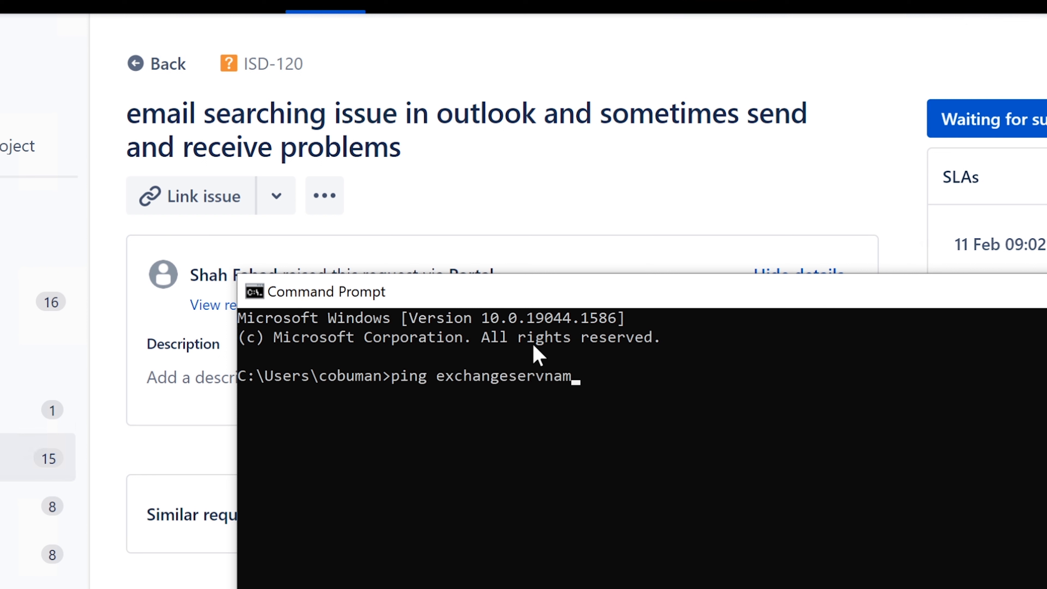
text(e.com)
key(Return)
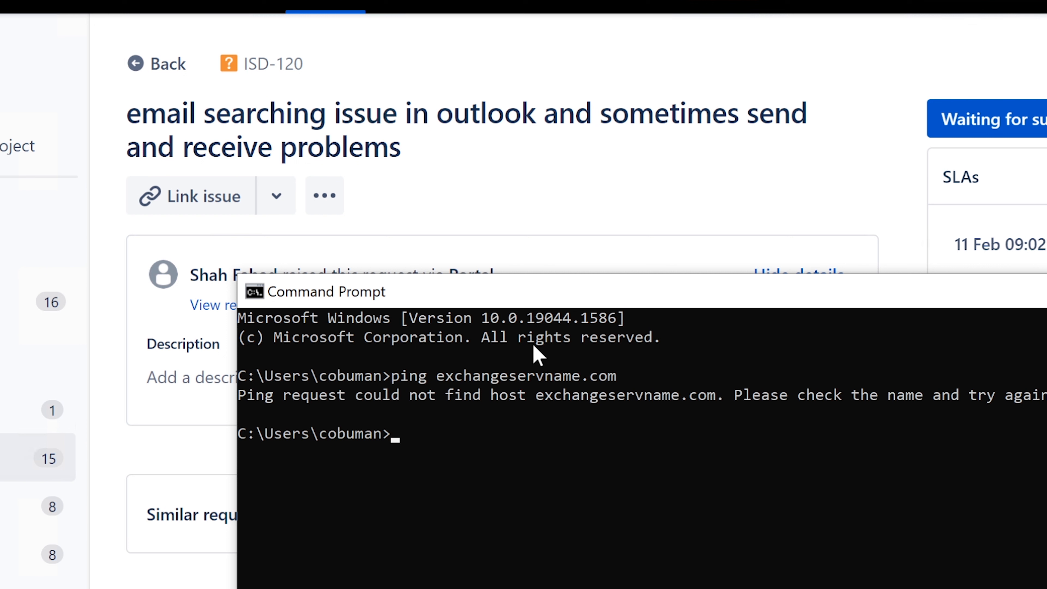
Ping outlook.com to test the connection to the mail server
text(ping outlook.co)
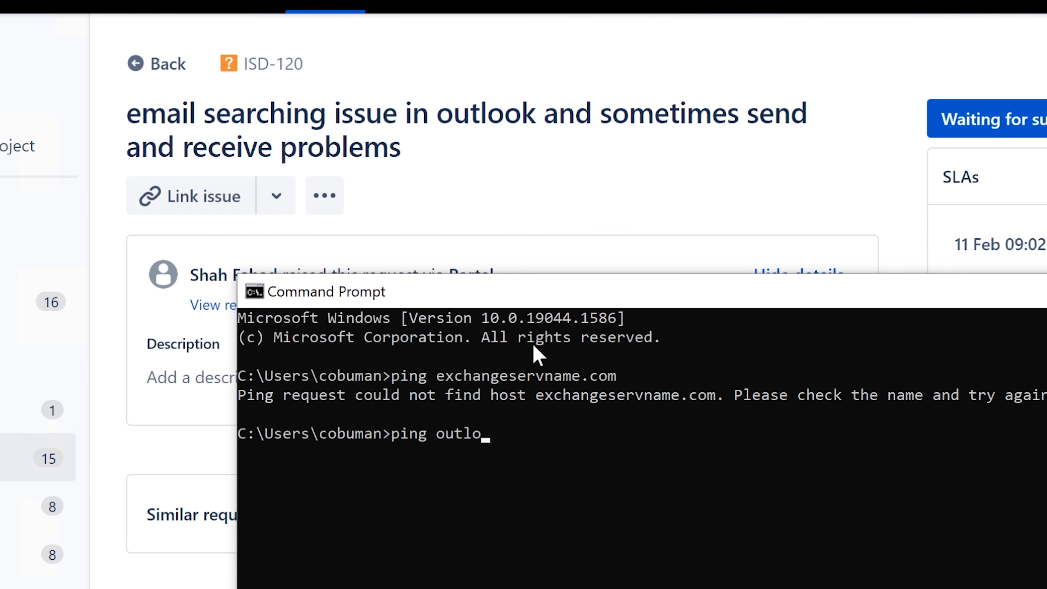
text(m)
key(Return)
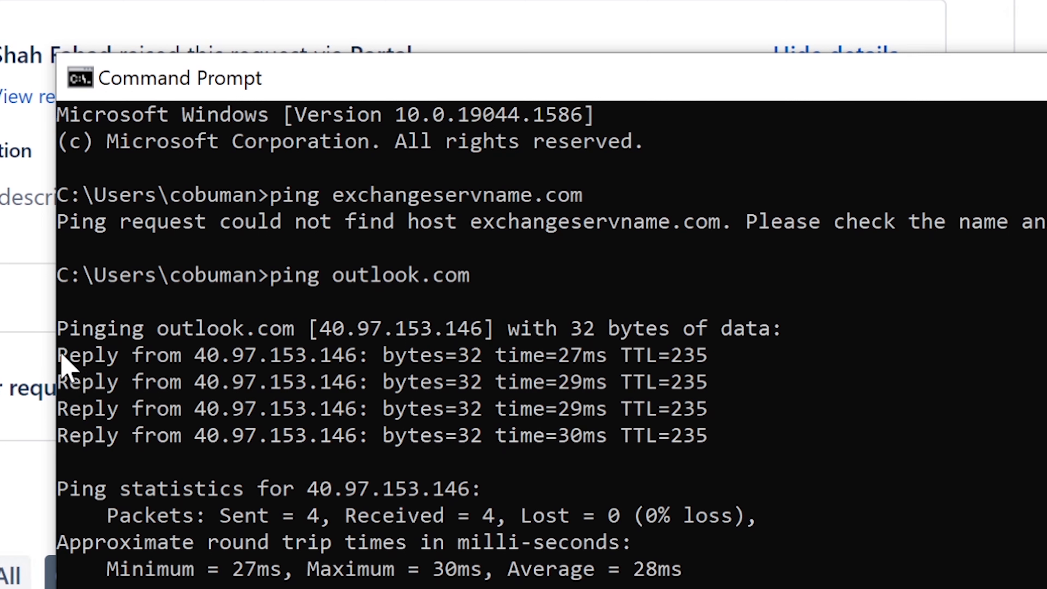
Examine the outlook.com ping replies, checking the replying IP address and the response time of each reply
drag(61, 355, 742, 437)
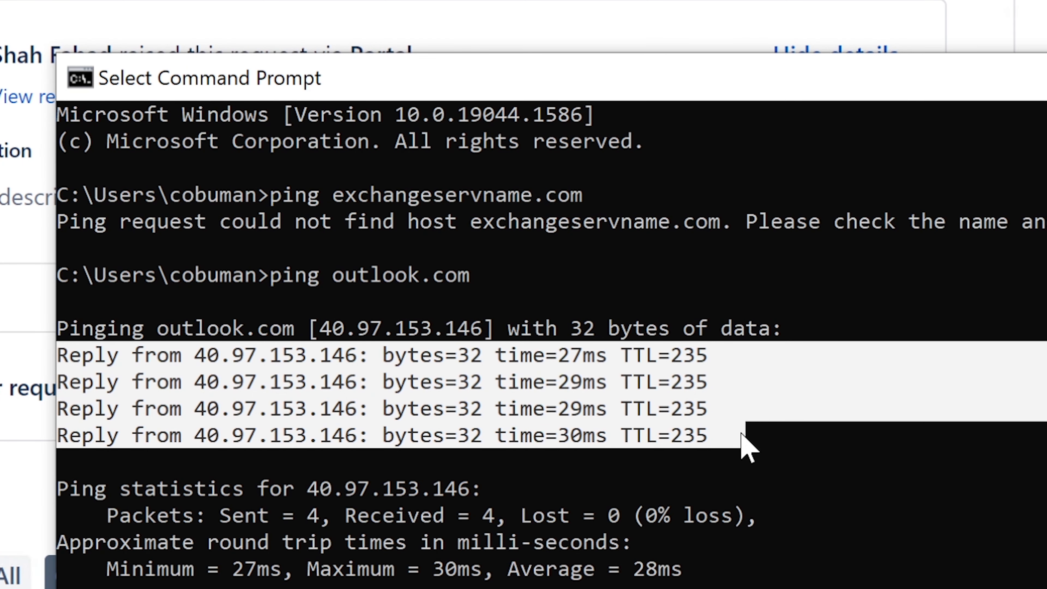
click(726, 409)
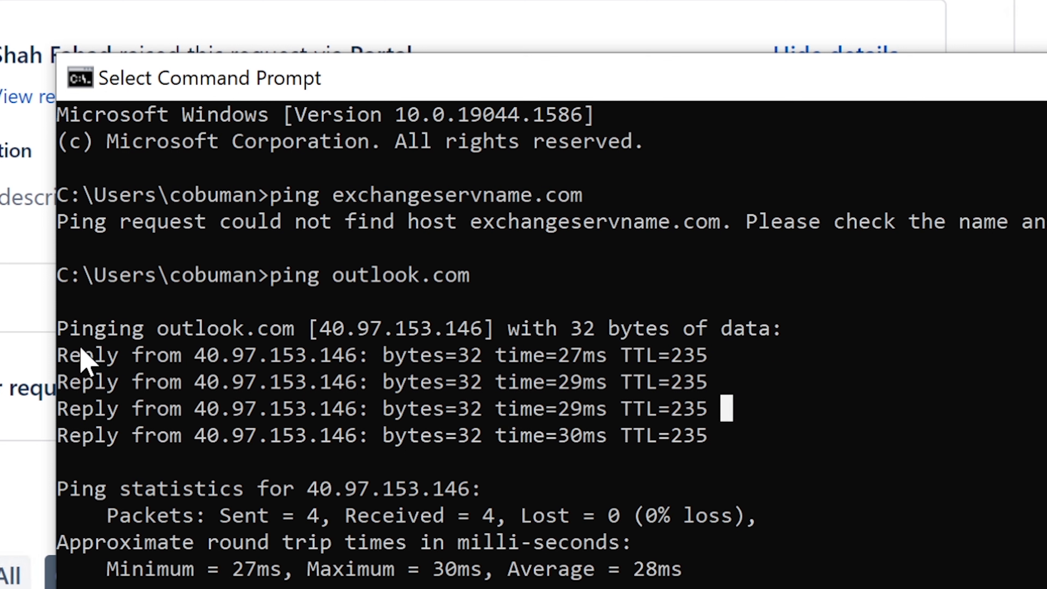
drag(195, 356, 352, 356)
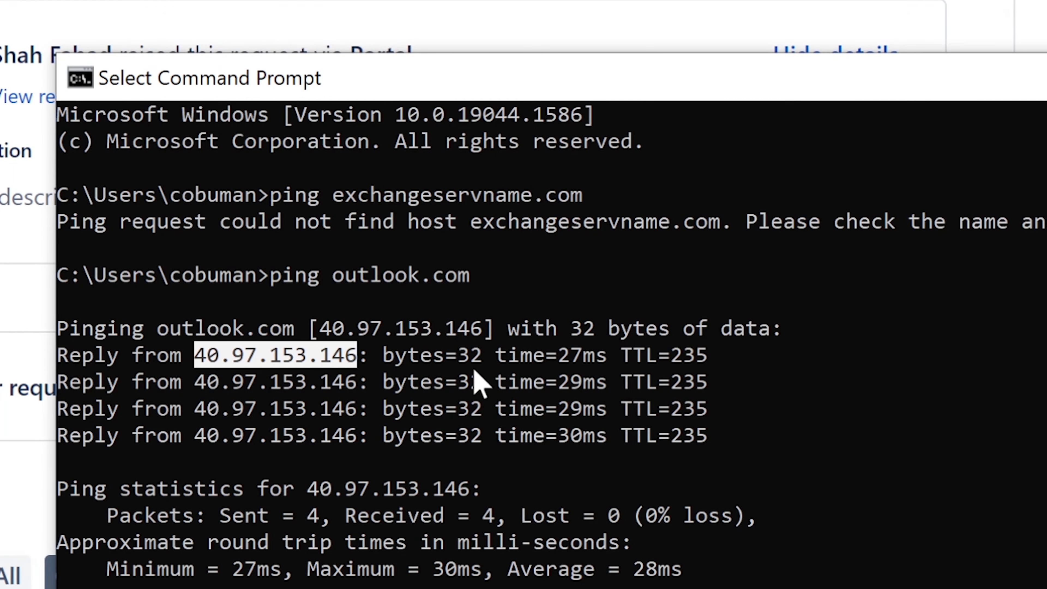
drag(497, 356, 606, 356)
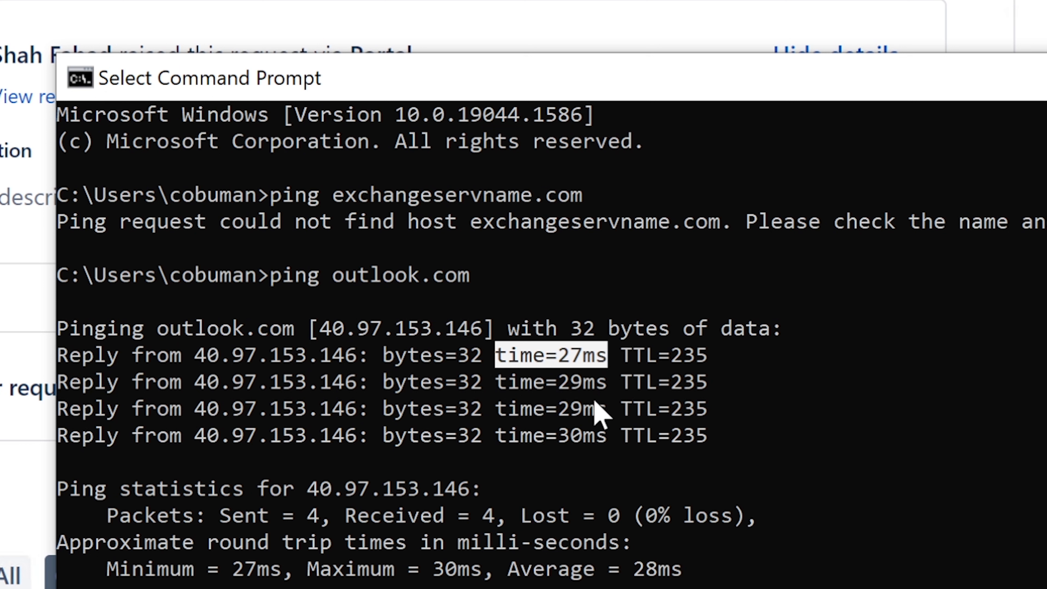
click(588, 408)
drag(609, 406, 528, 408)
click(564, 410)
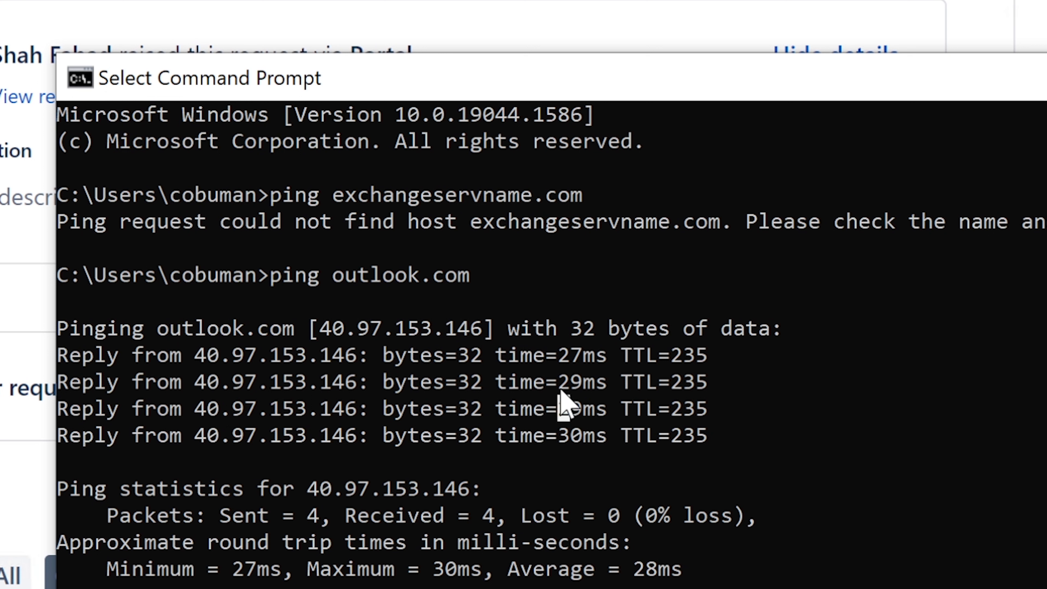
drag(606, 414, 563, 412)
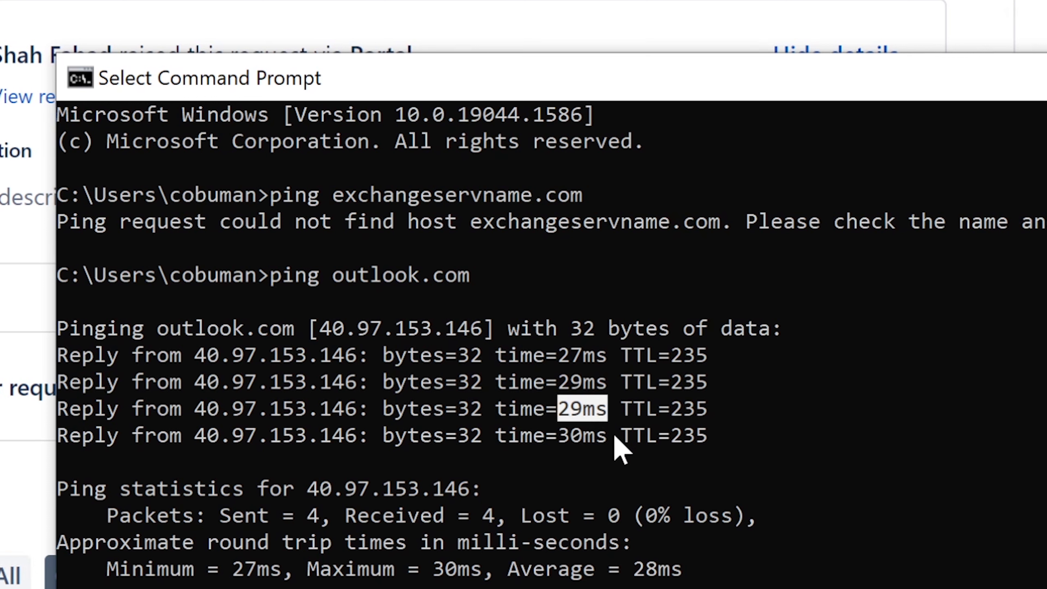
drag(617, 445, 570, 432)
click(564, 408)
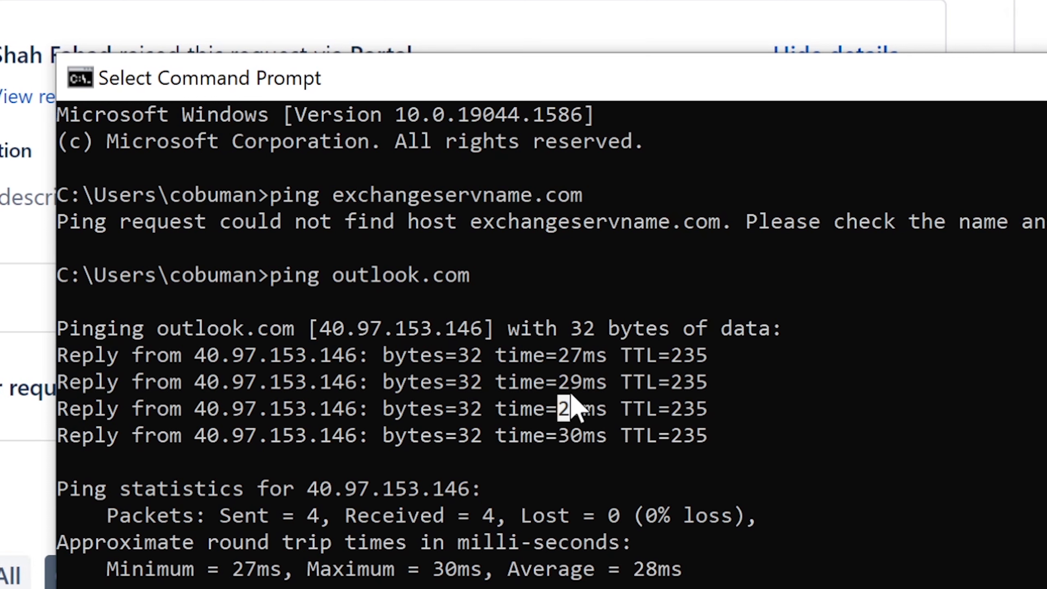
Compare the response times of the last outlook.com ping replies and return to the ticket's activity section
drag(563, 411, 603, 428)
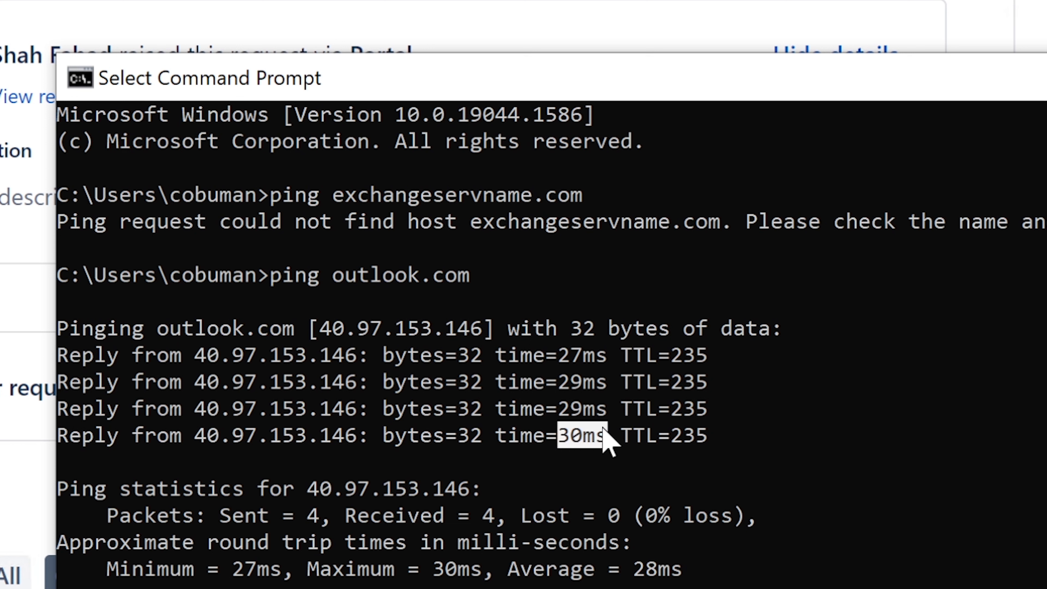
click(588, 382)
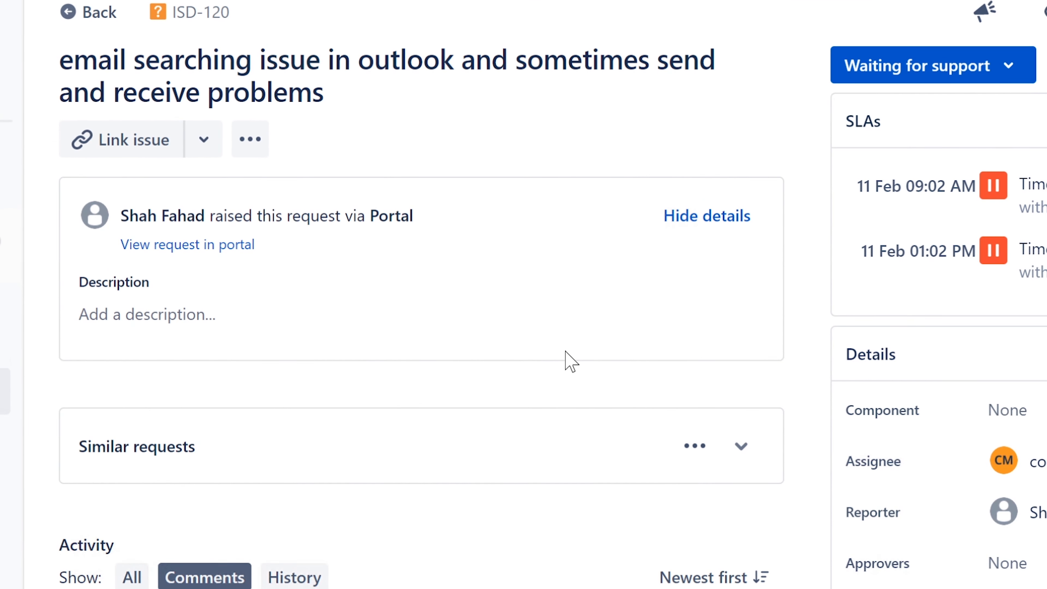
scroll(938, 294, down, 6)
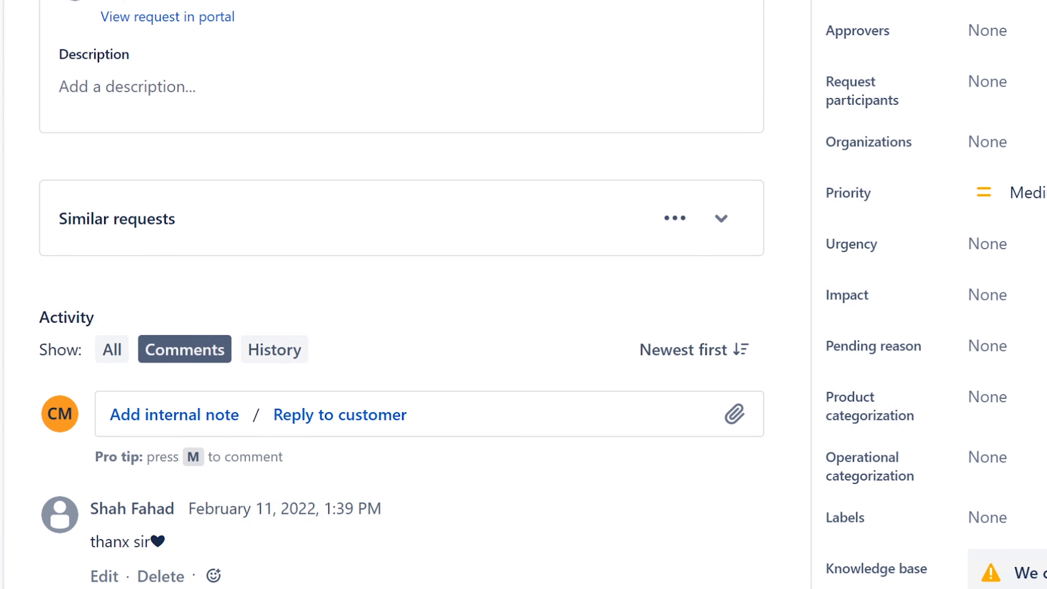
Check the computer's running processes in Task Manager, sorted by CPU usage, and close it
right_click(719, 588)
click(643, 588)
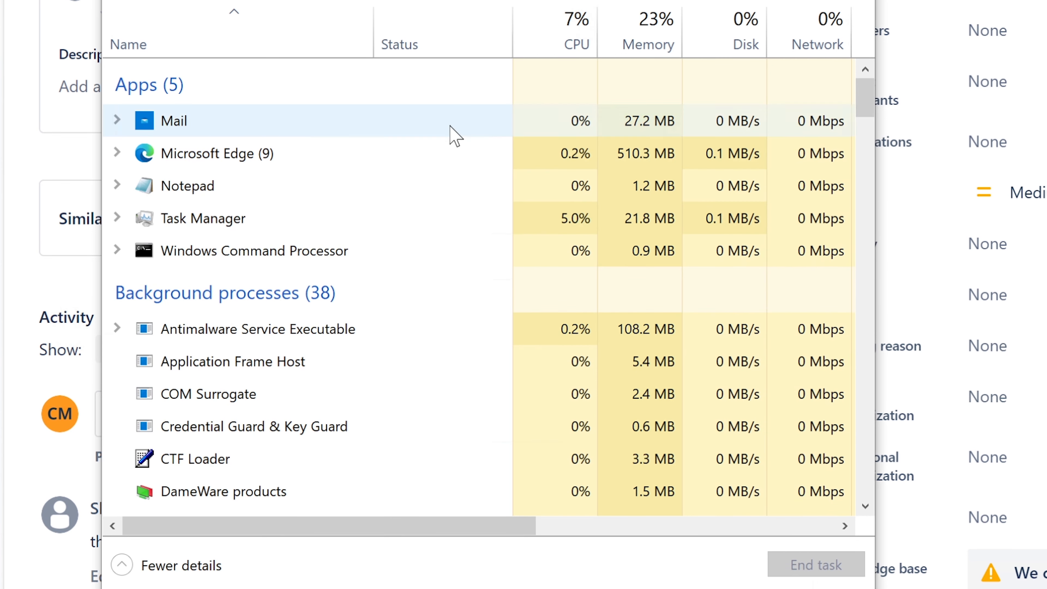
click(554, 29)
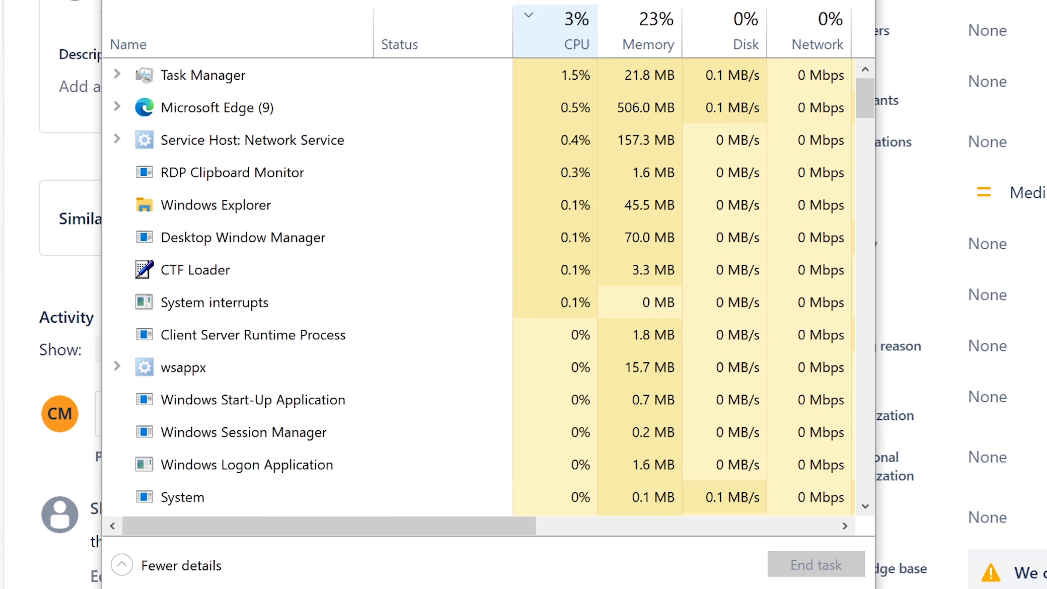
click(844, 1)
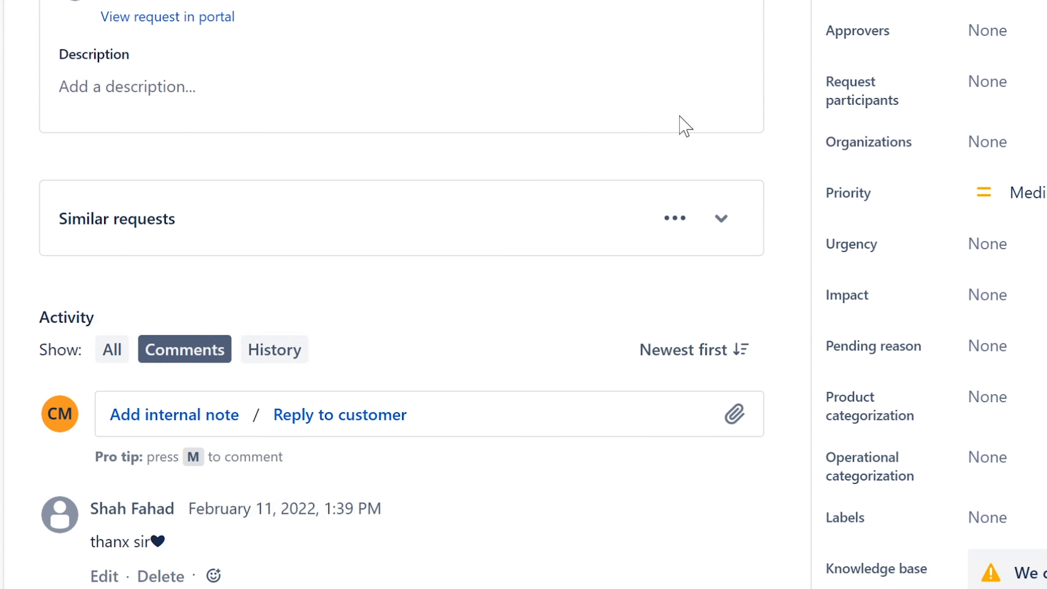
Start a customer reply on the ticket as a numbered list with the first item "Issue might be with the exchange server."
click(348, 421)
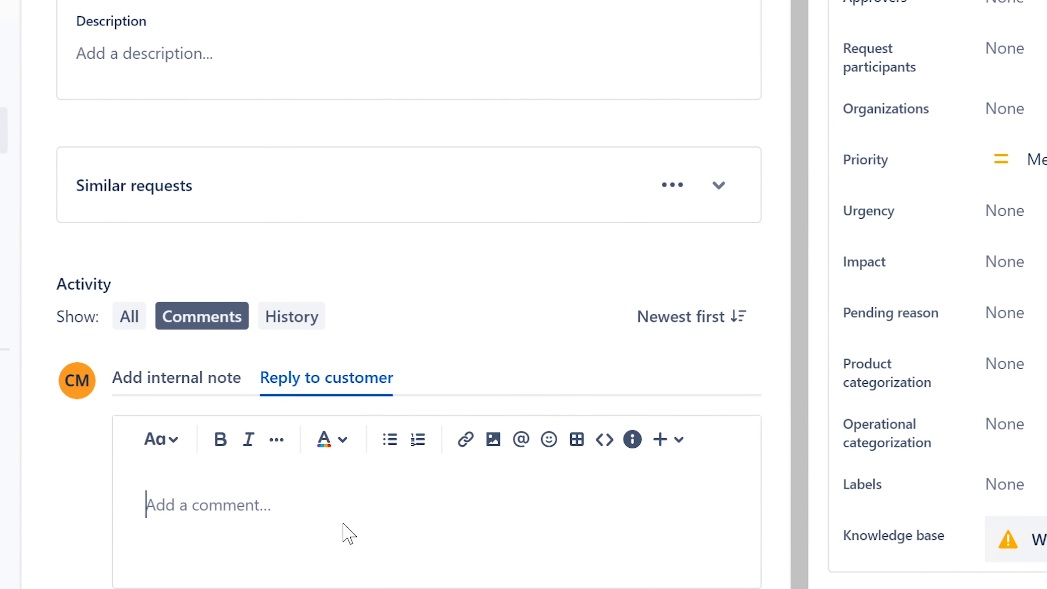
text(1.)
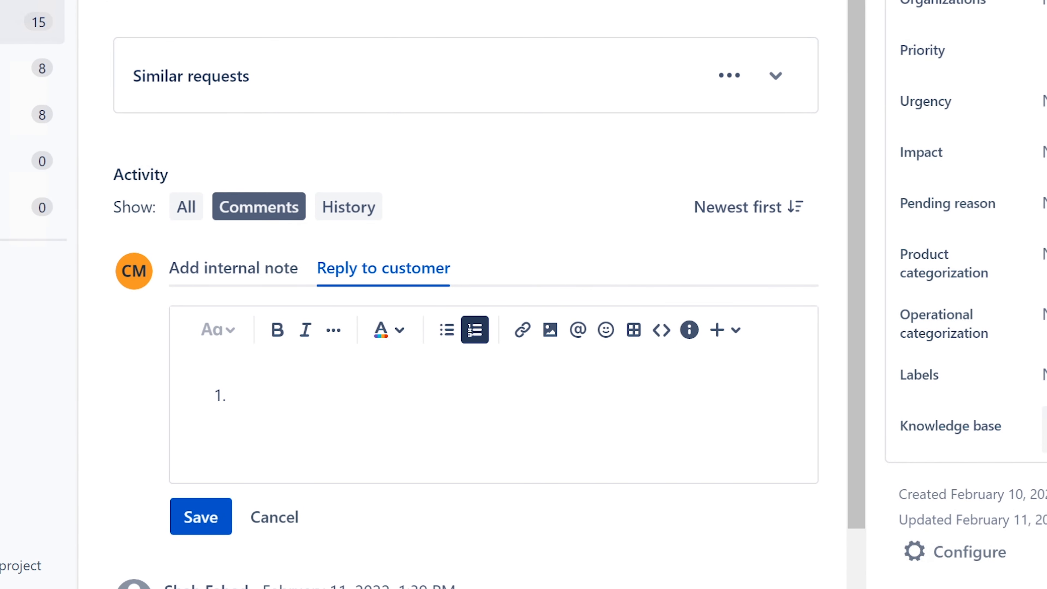
text(Issue might be with)
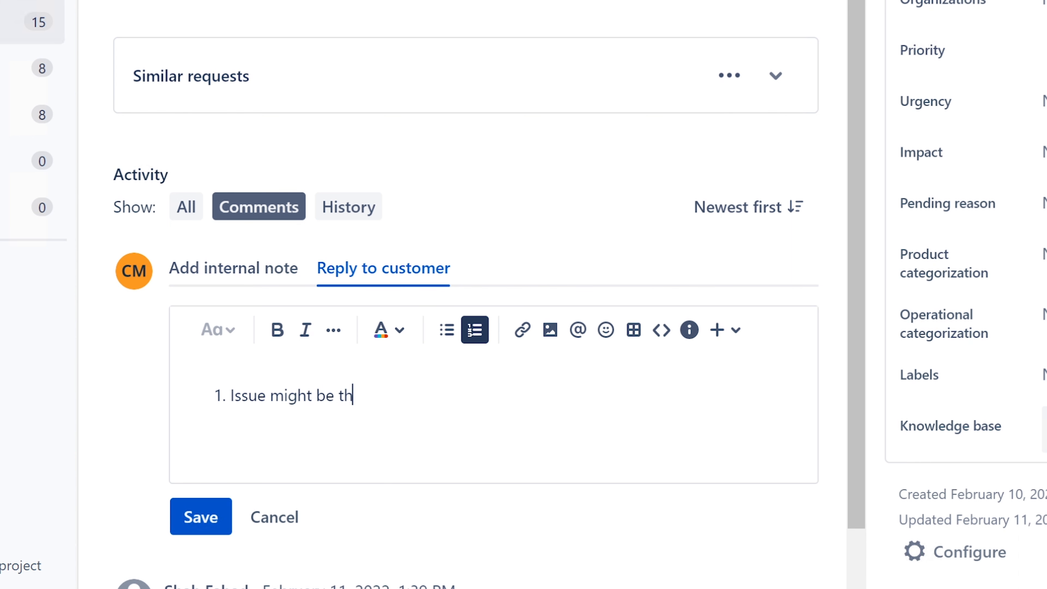
key(BackSpace)
key(BackSpace)
text(with the exchange server.)
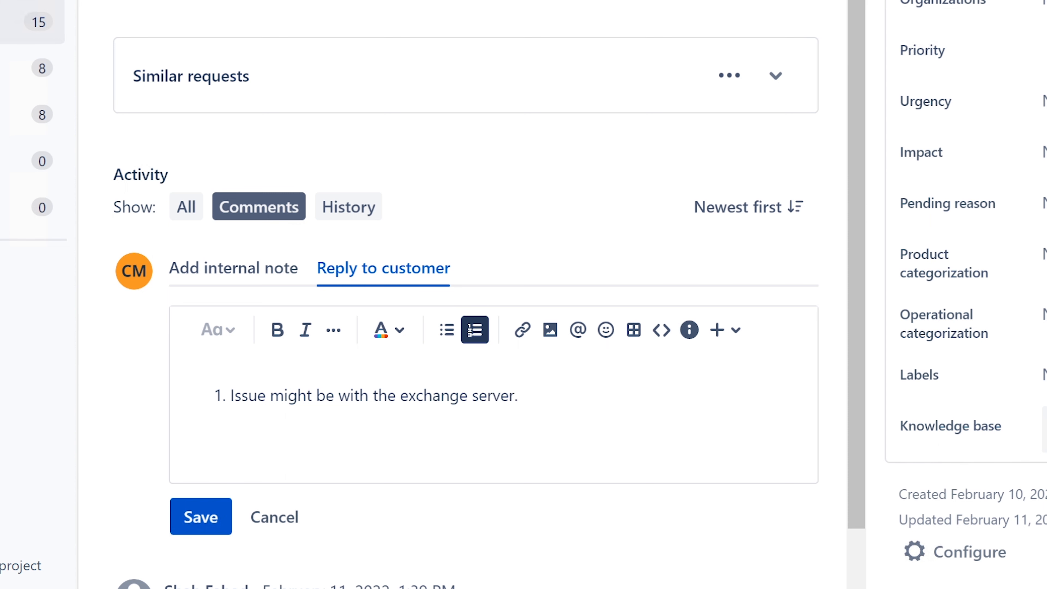
key(Return)
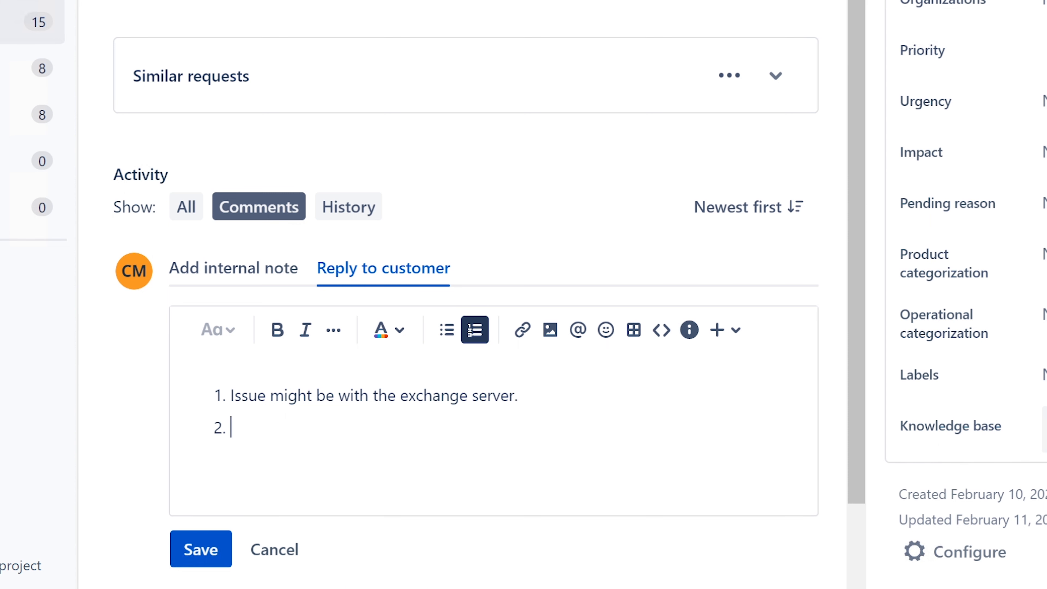
Write "Issue might be with connection to the exchange server." as the second item of the reply
text(Issue might be with )
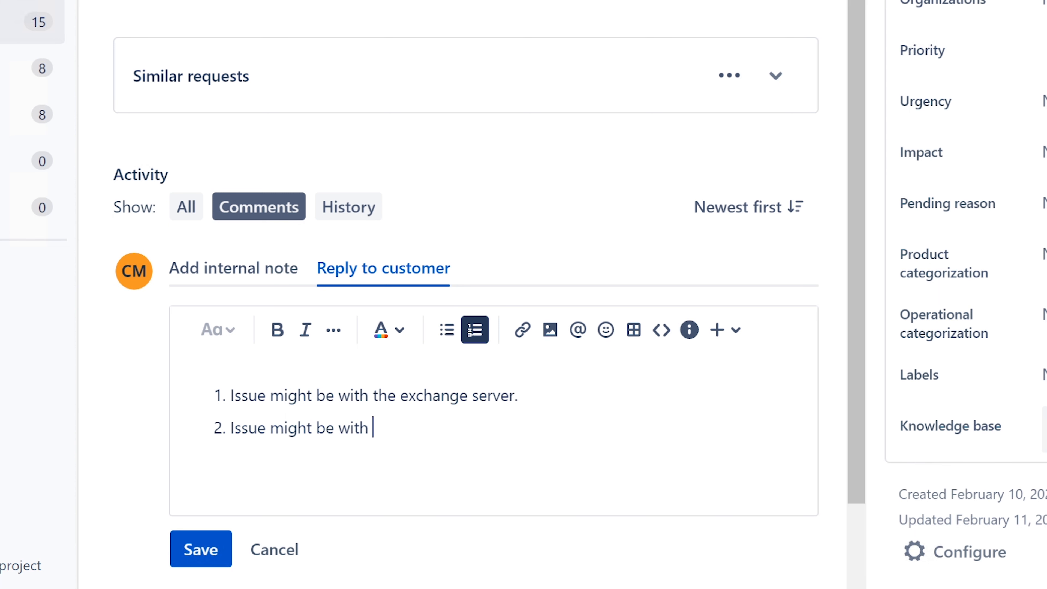
text(connection t)
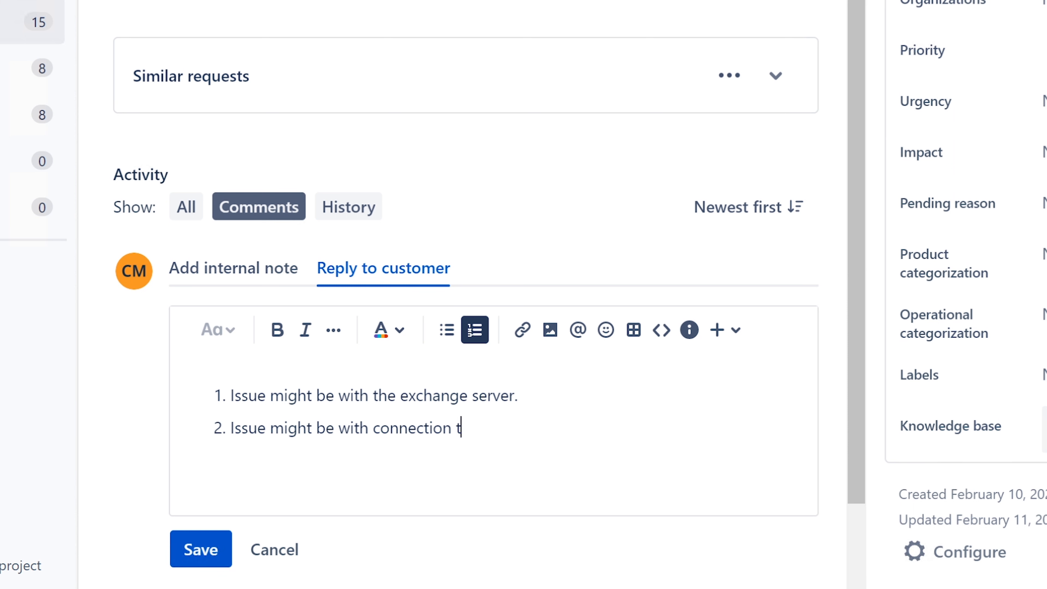
text(o the exchange server)
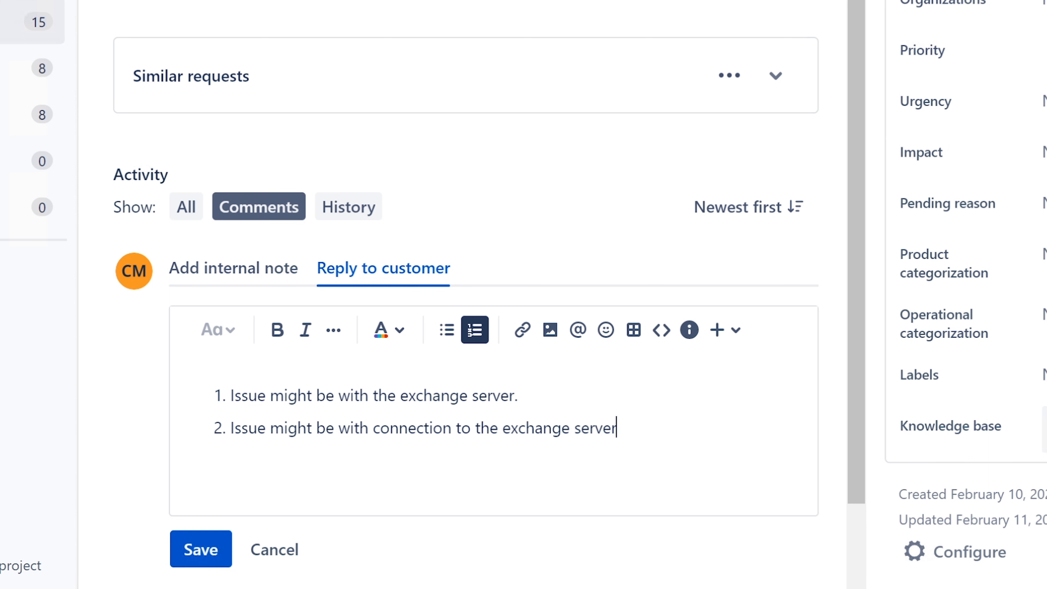
text(.)
key(Return)
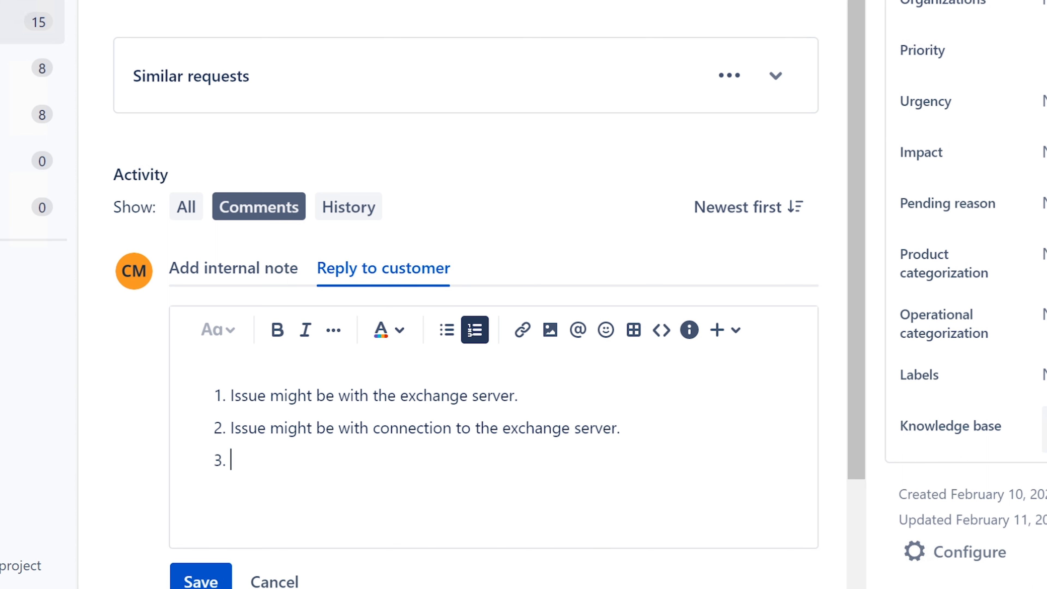
Write "Test latency for connection issues." as the third item and save the customer reply
text(t)
key(BackSpace)
text(Test latency for)
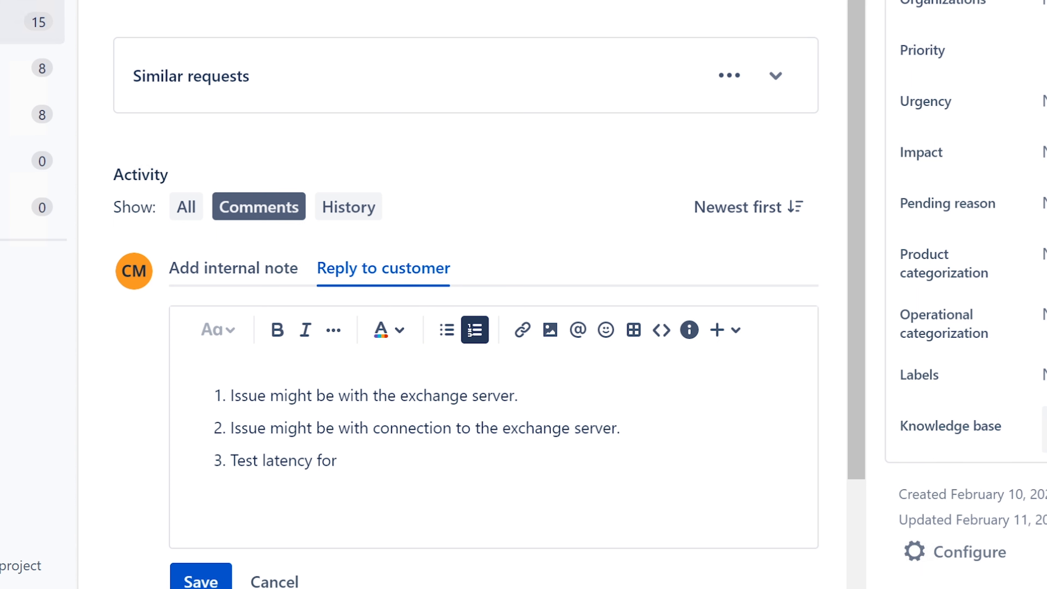
text( iss)
key(BackSpace)
key(BackSpace)
text(connec)
text(issues)
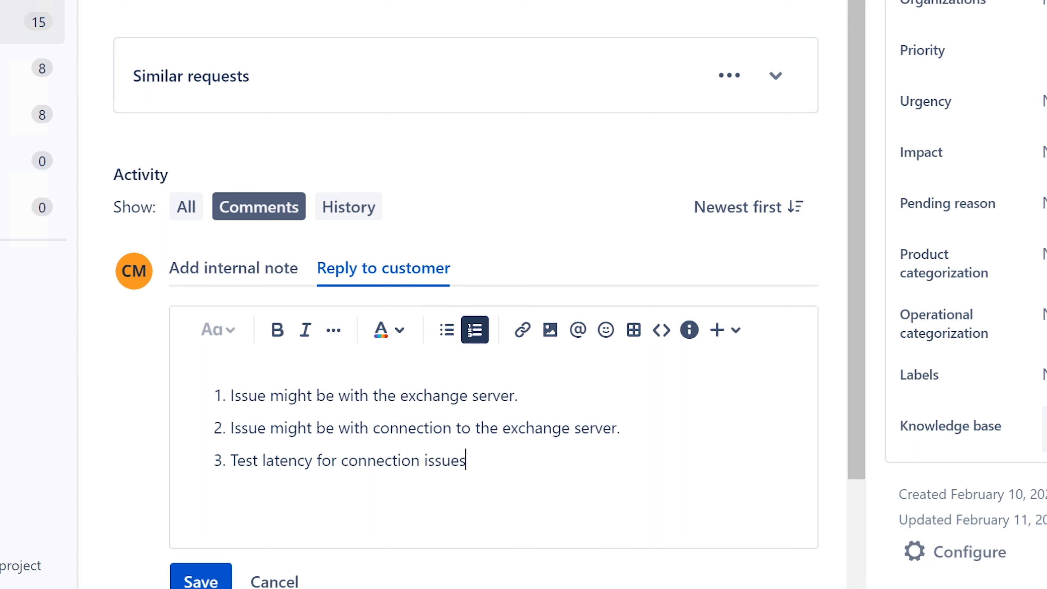
text(.)
click(203, 582)
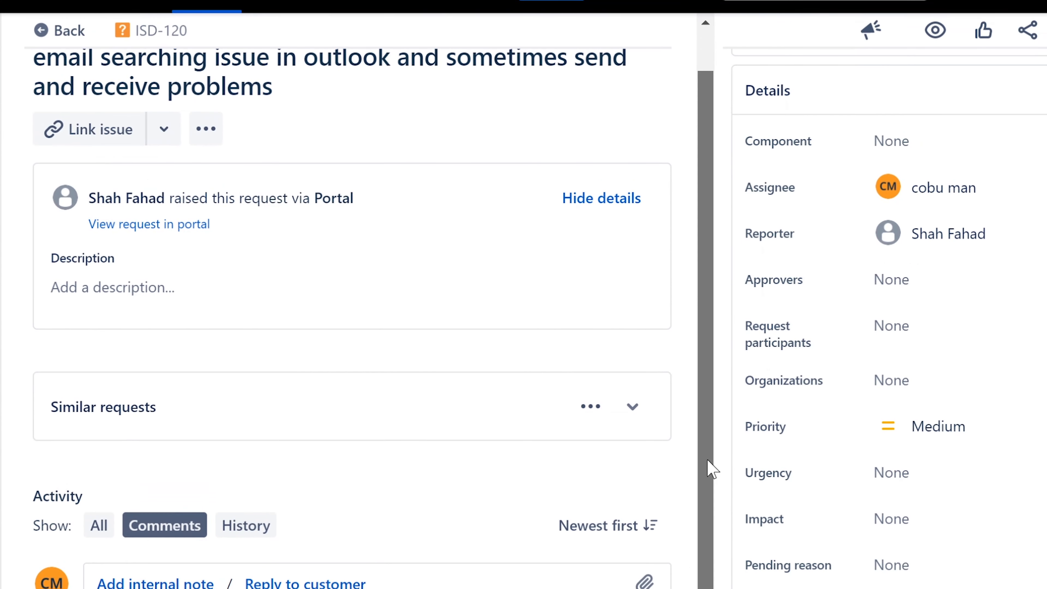
drag(707, 460, 709, 394)
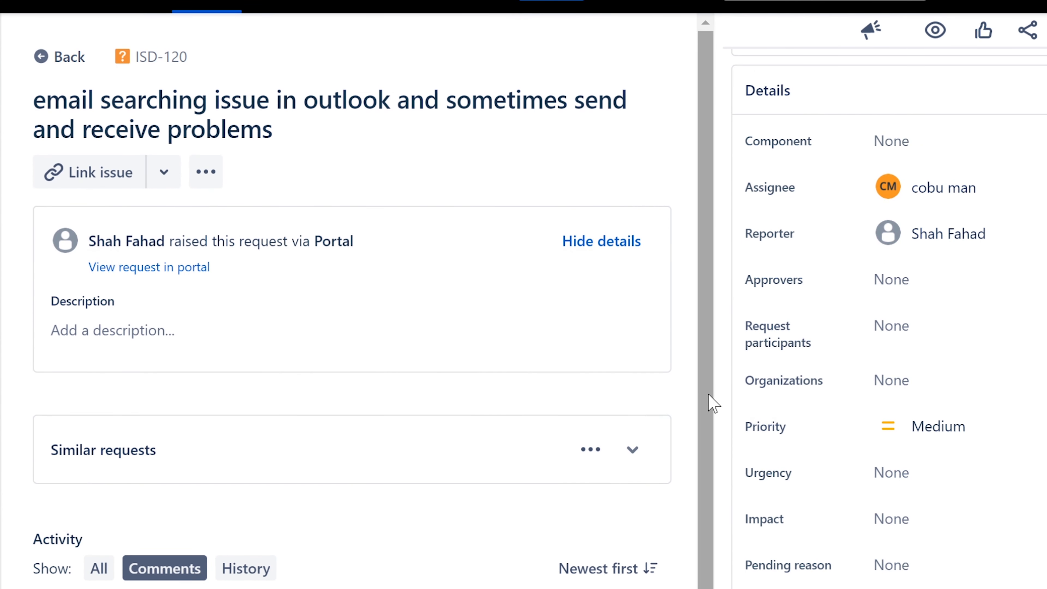